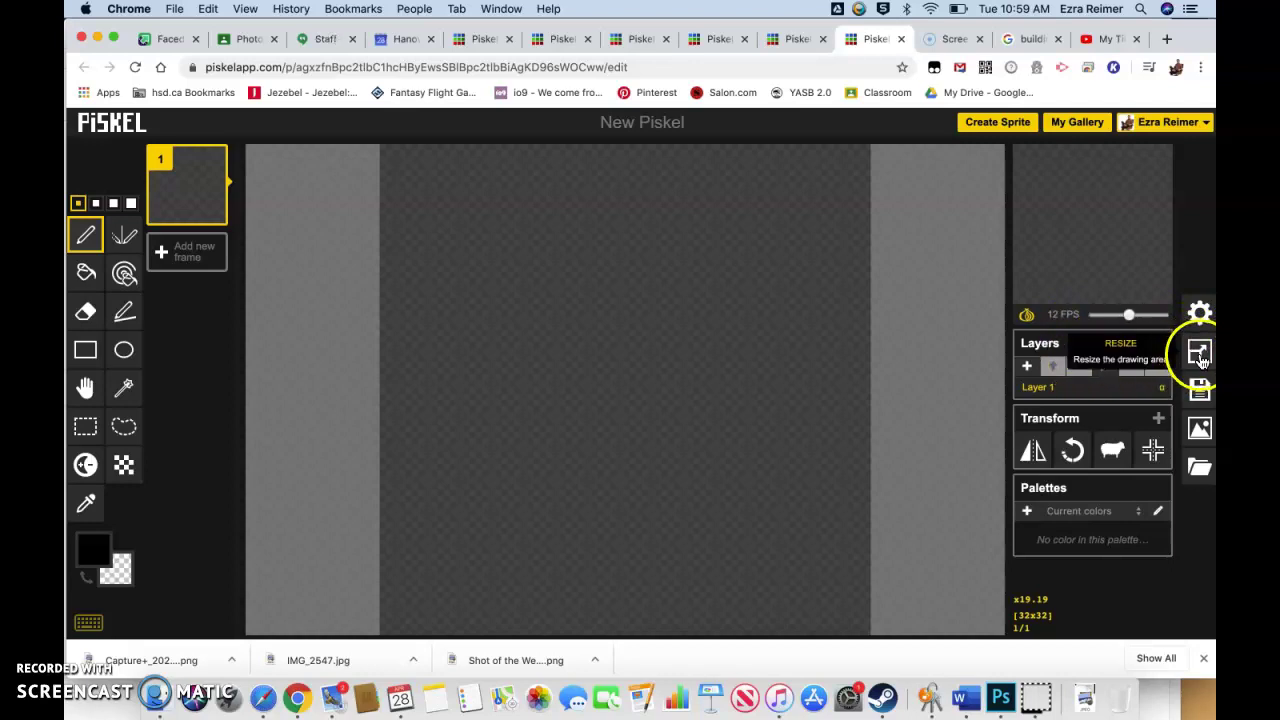
- Resize the drawing area to 16 px wide and 16 px high
click(1200, 352)
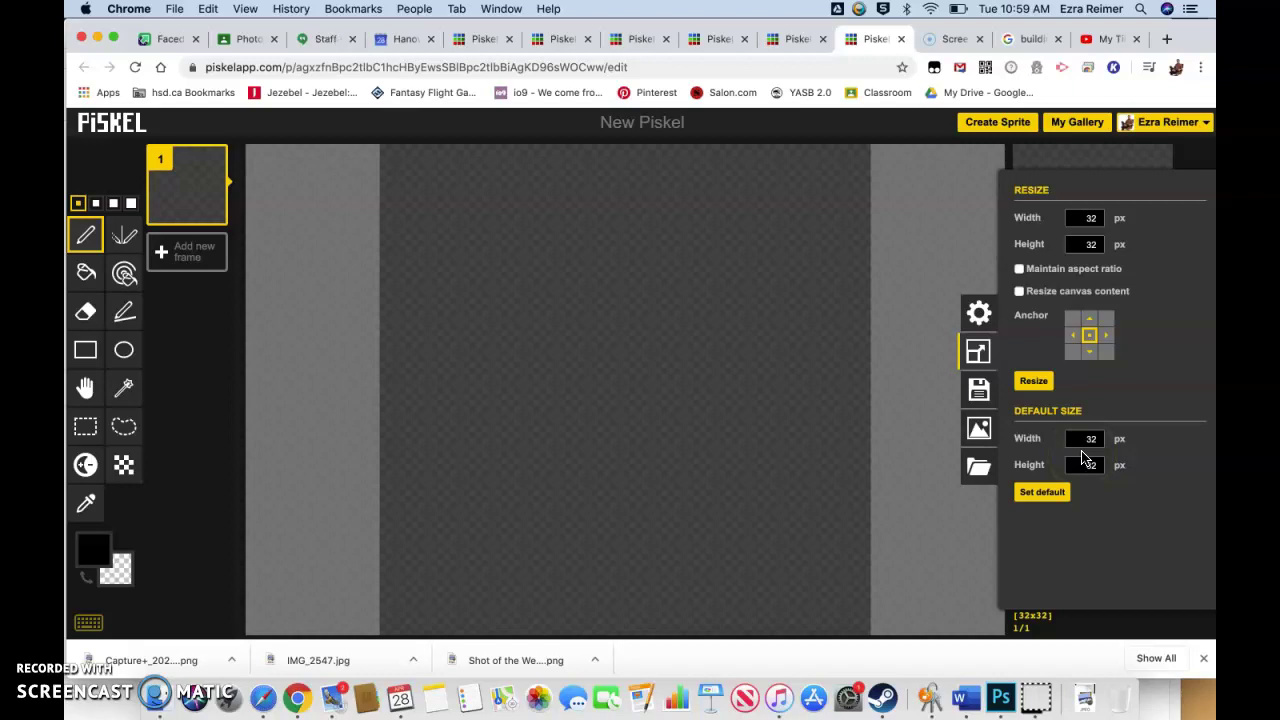
click(1085, 455)
click(1082, 217)
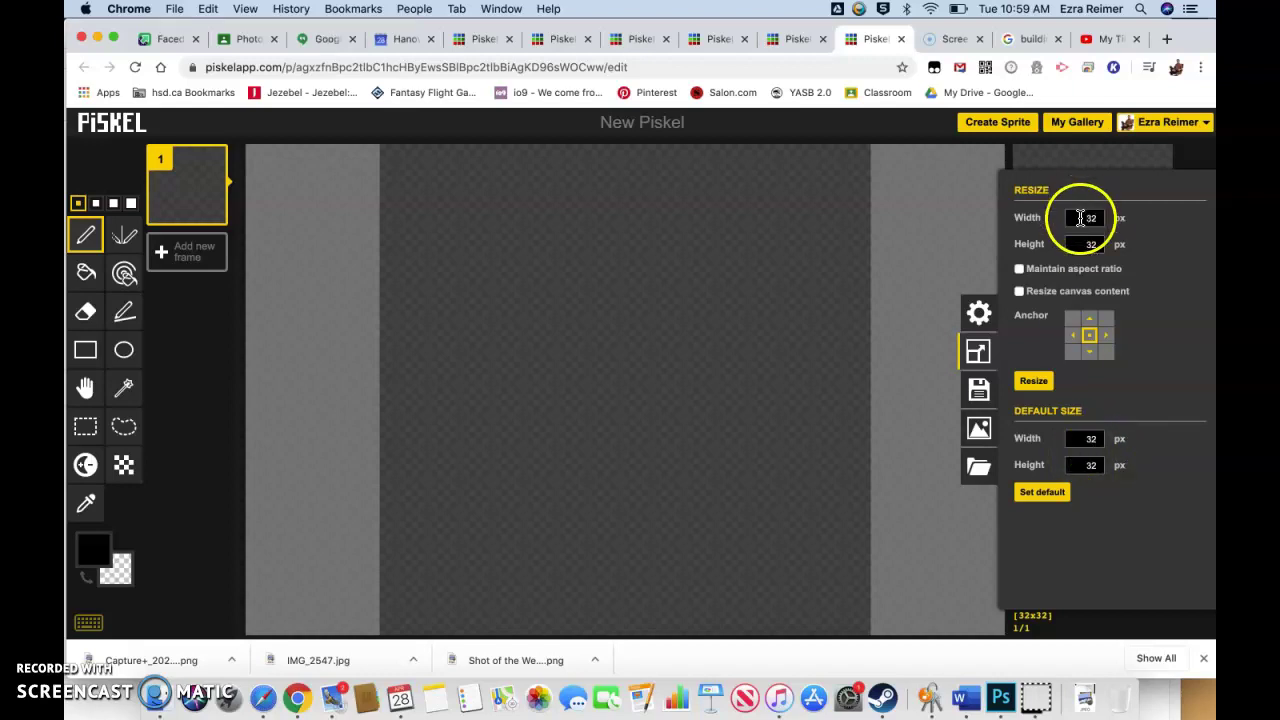
double_click(1082, 217)
text(16)
double_click(1085, 242)
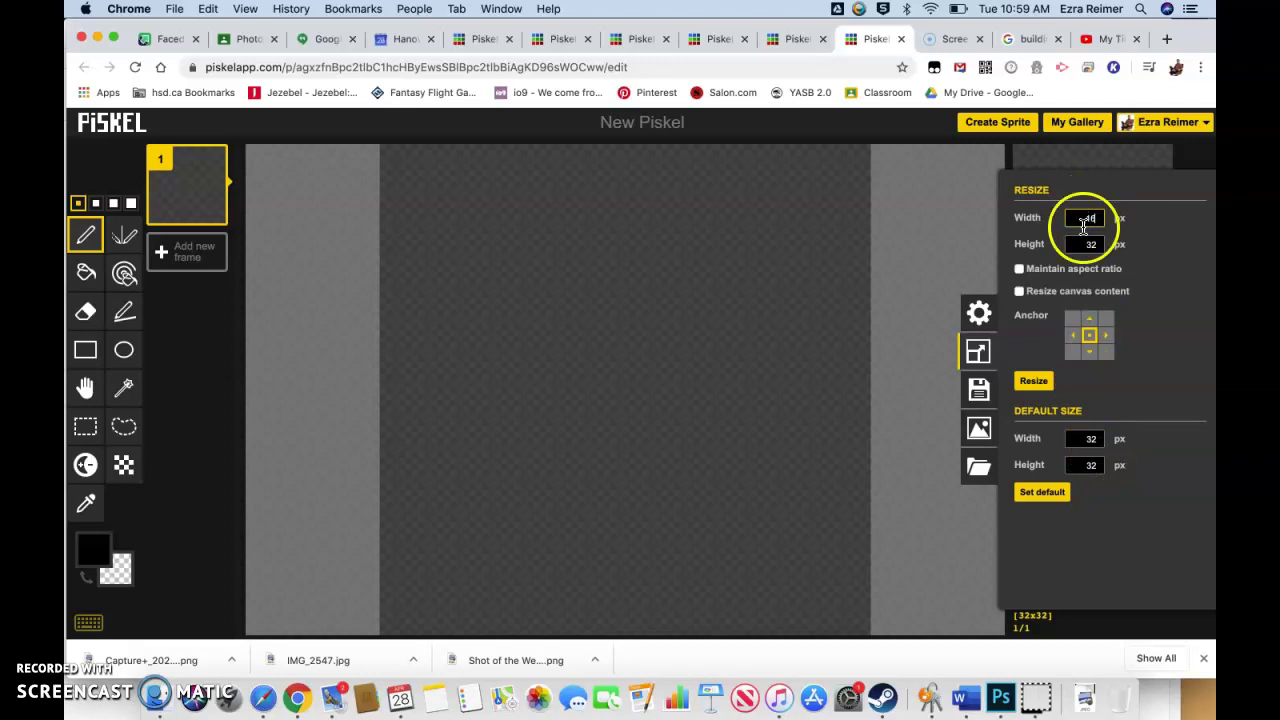
text(16)
click(1110, 348)
click(1024, 389)
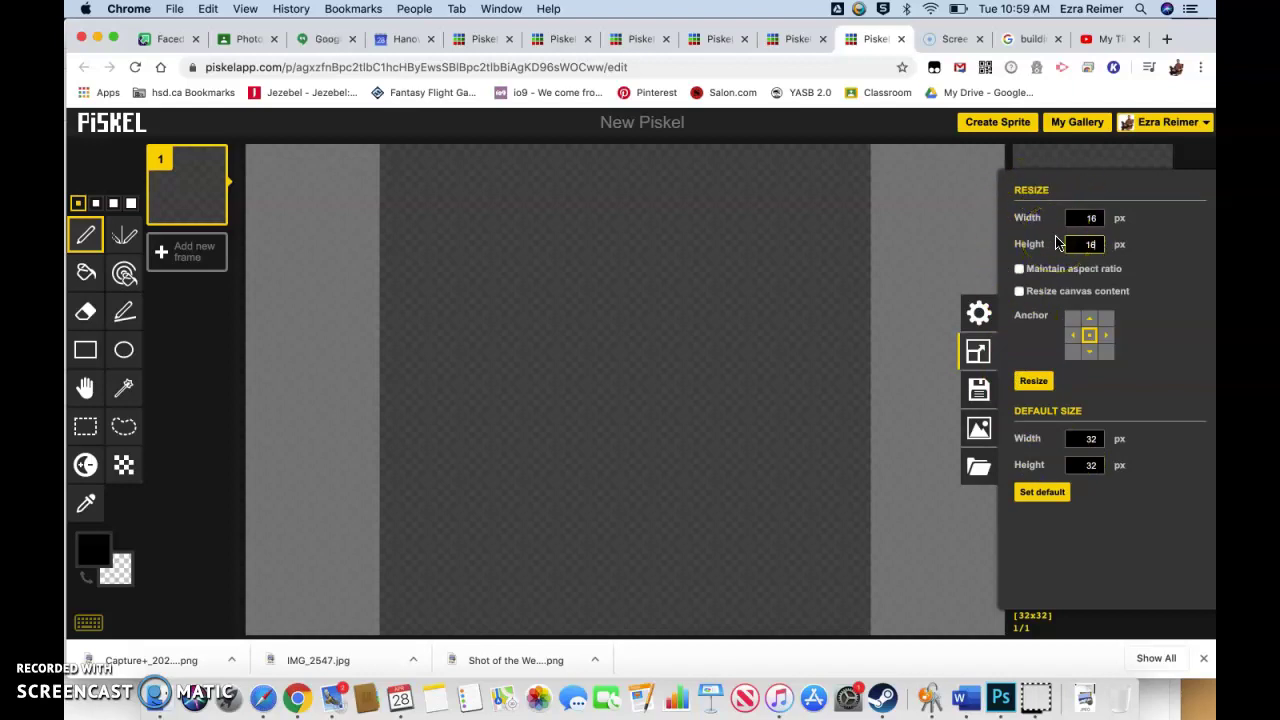
click(1068, 299)
click(1035, 381)
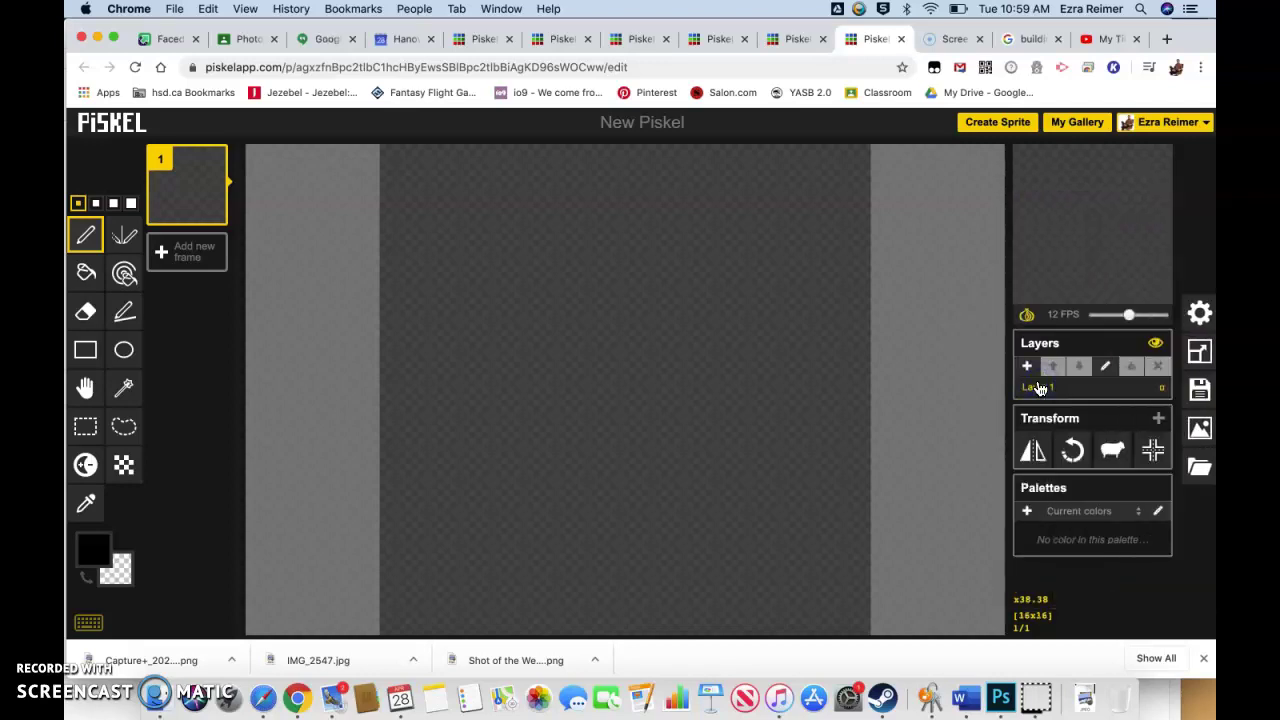
click(1024, 386)
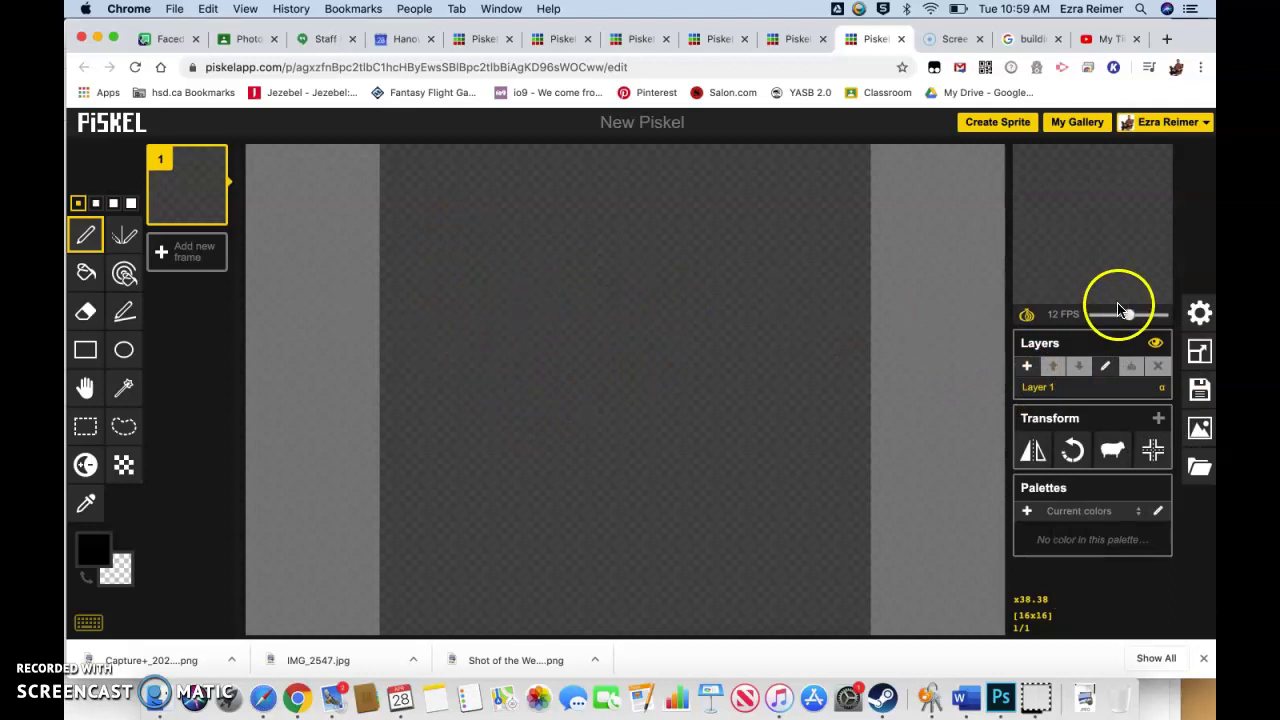
- Keep tile mode enabled in the settings and set its mask opacity to 0.10
click(1203, 315)
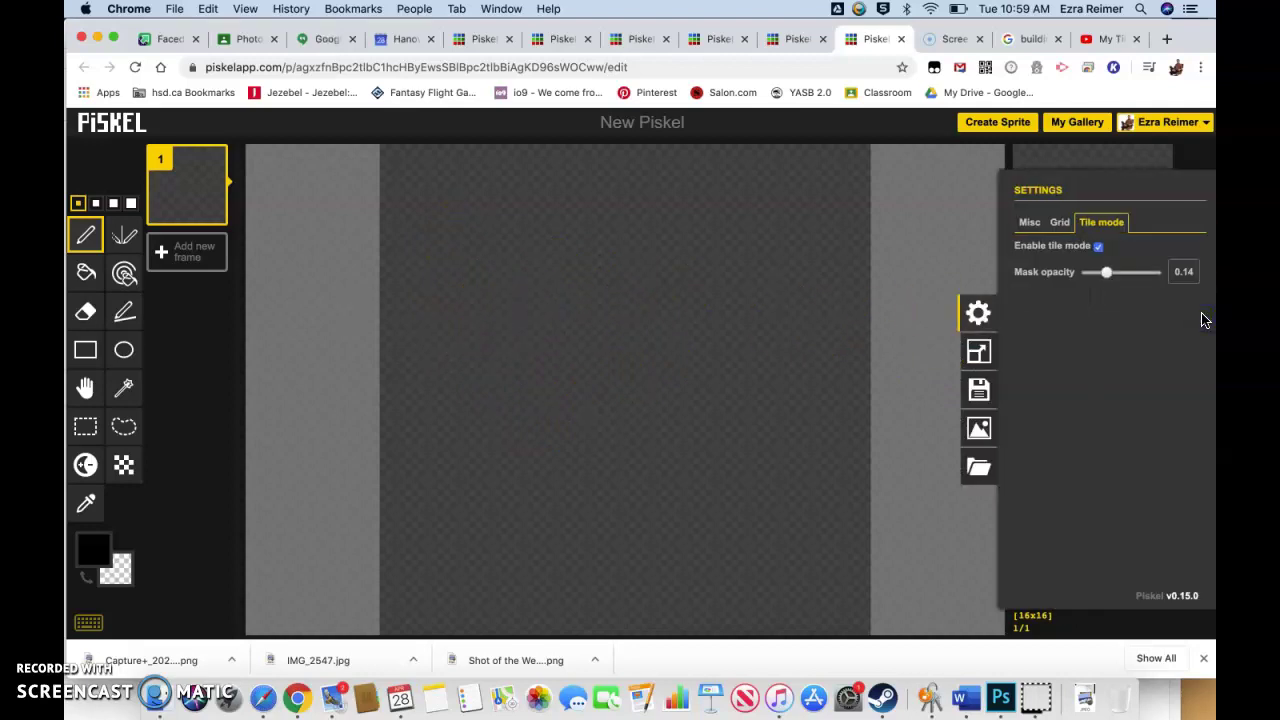
click(1098, 247)
click(1098, 247)
drag(1106, 272, 1103, 277)
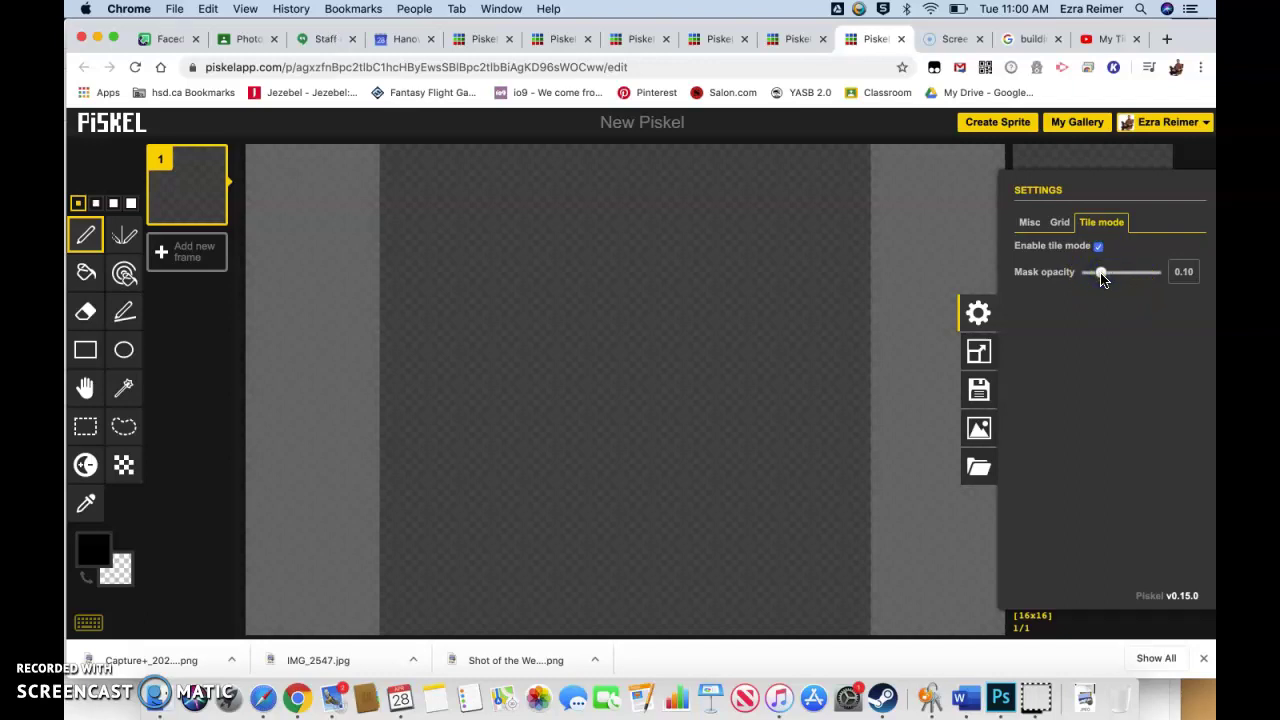
click(1068, 230)
click(1042, 241)
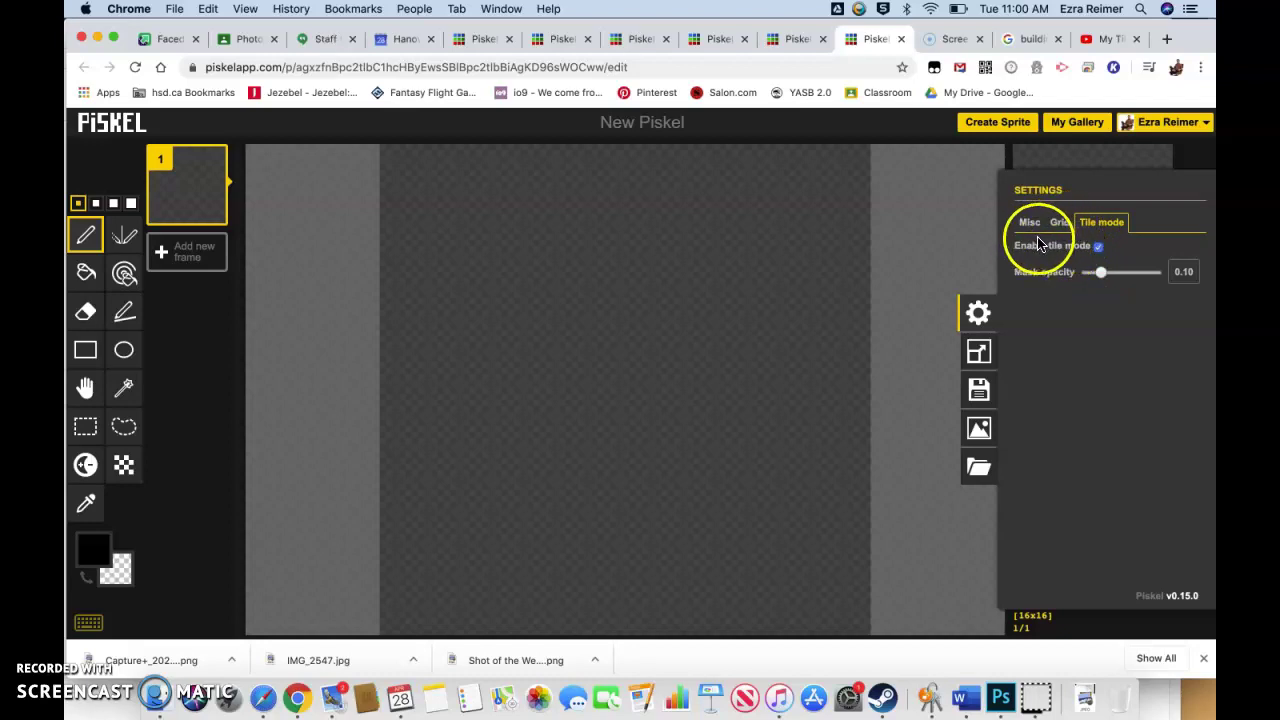
click(772, 288)
scroll(637, 306, down, 3)
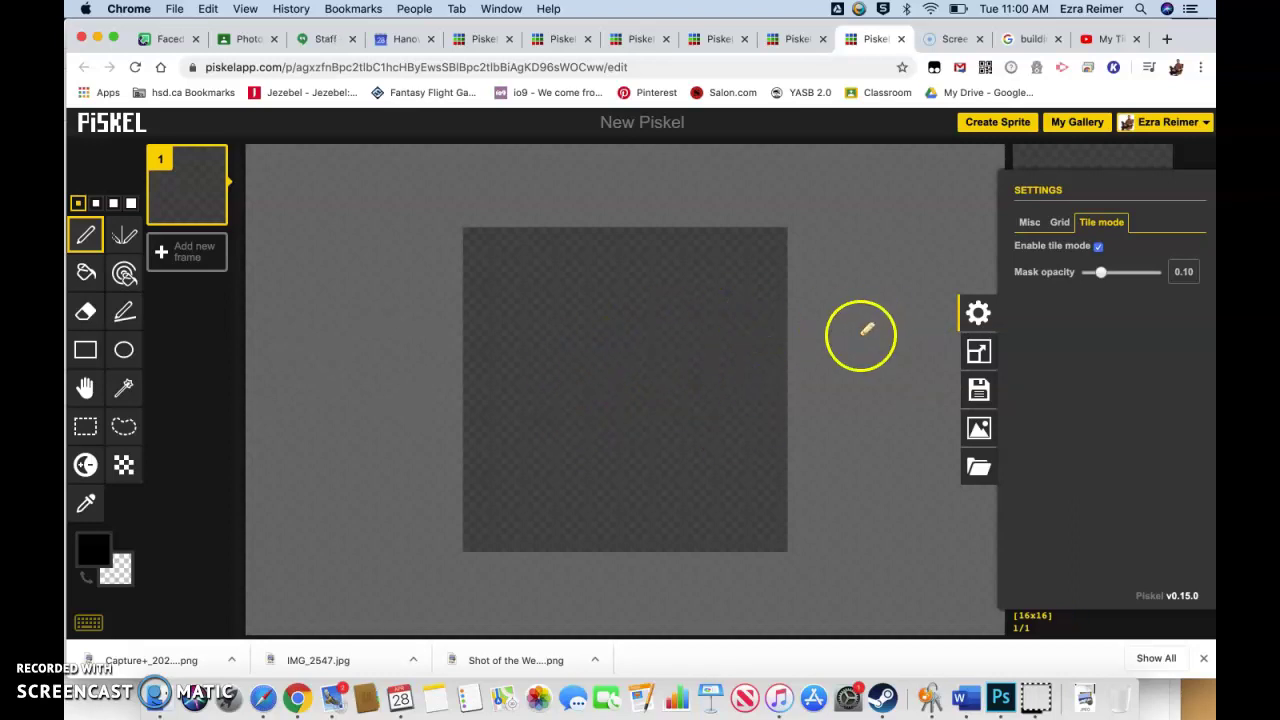
click(978, 313)
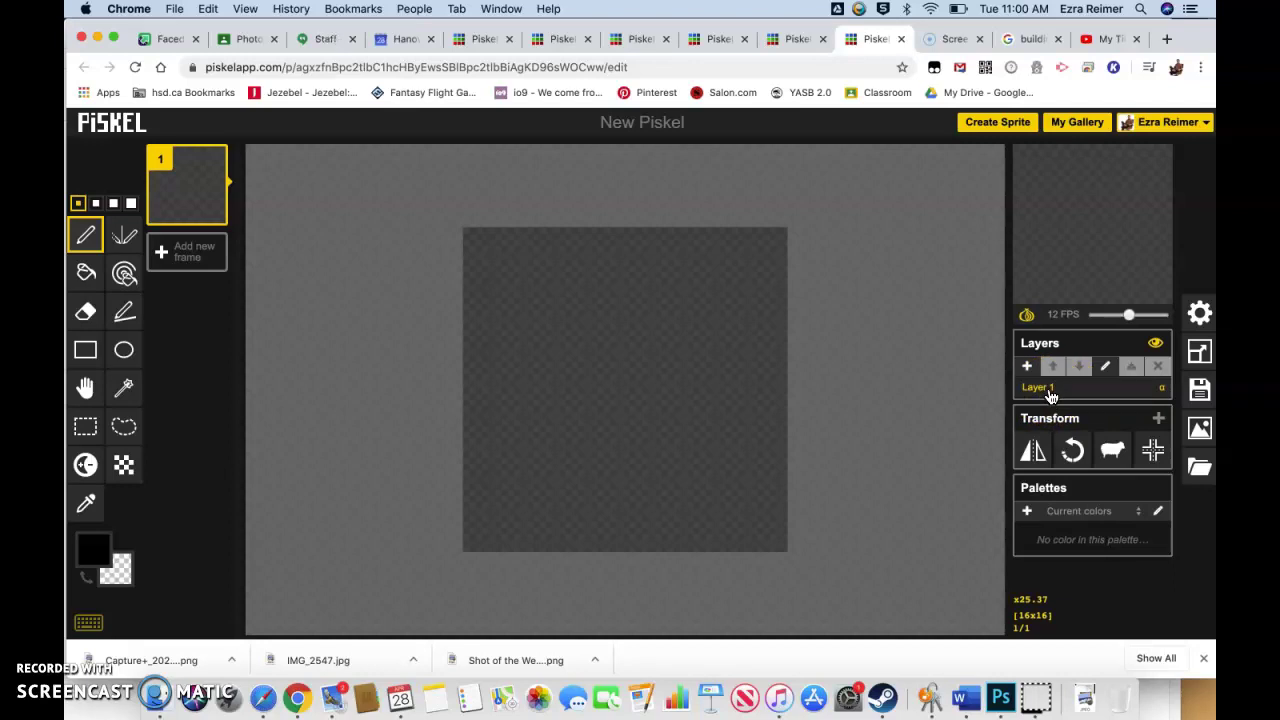
- Rename the only layer to "base dirt"
double_click(1049, 392)
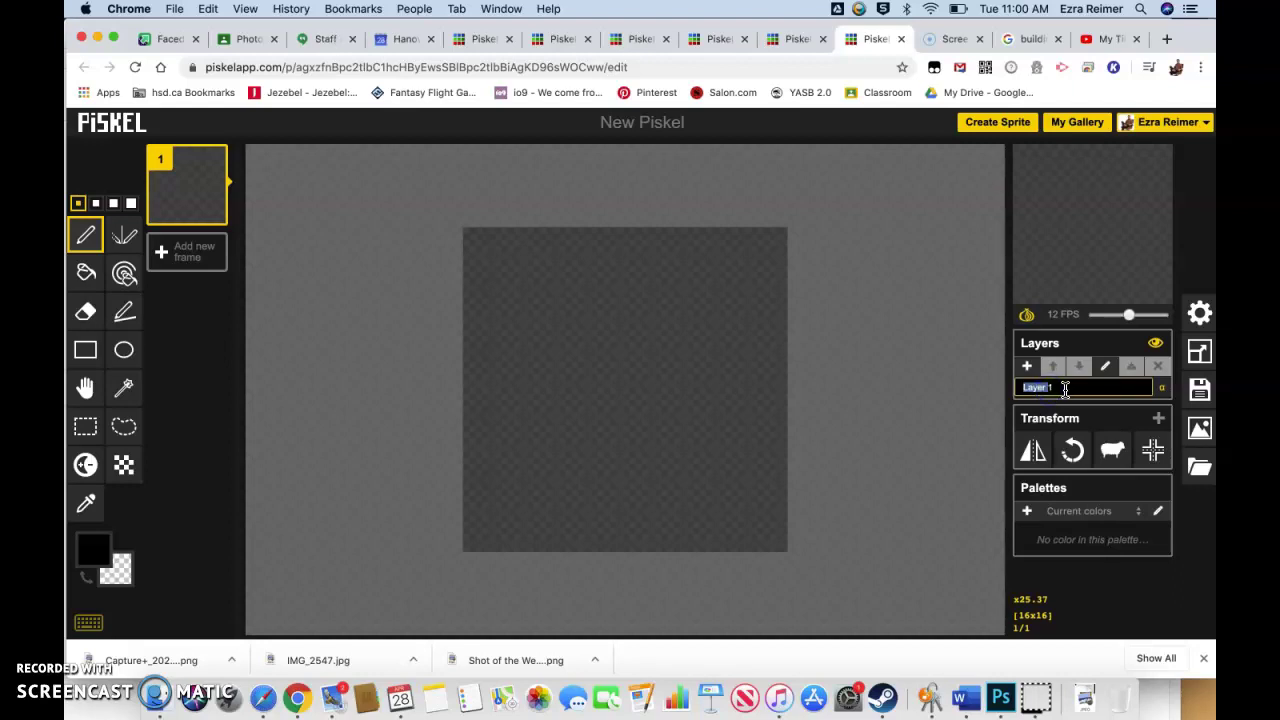
click(1034, 391)
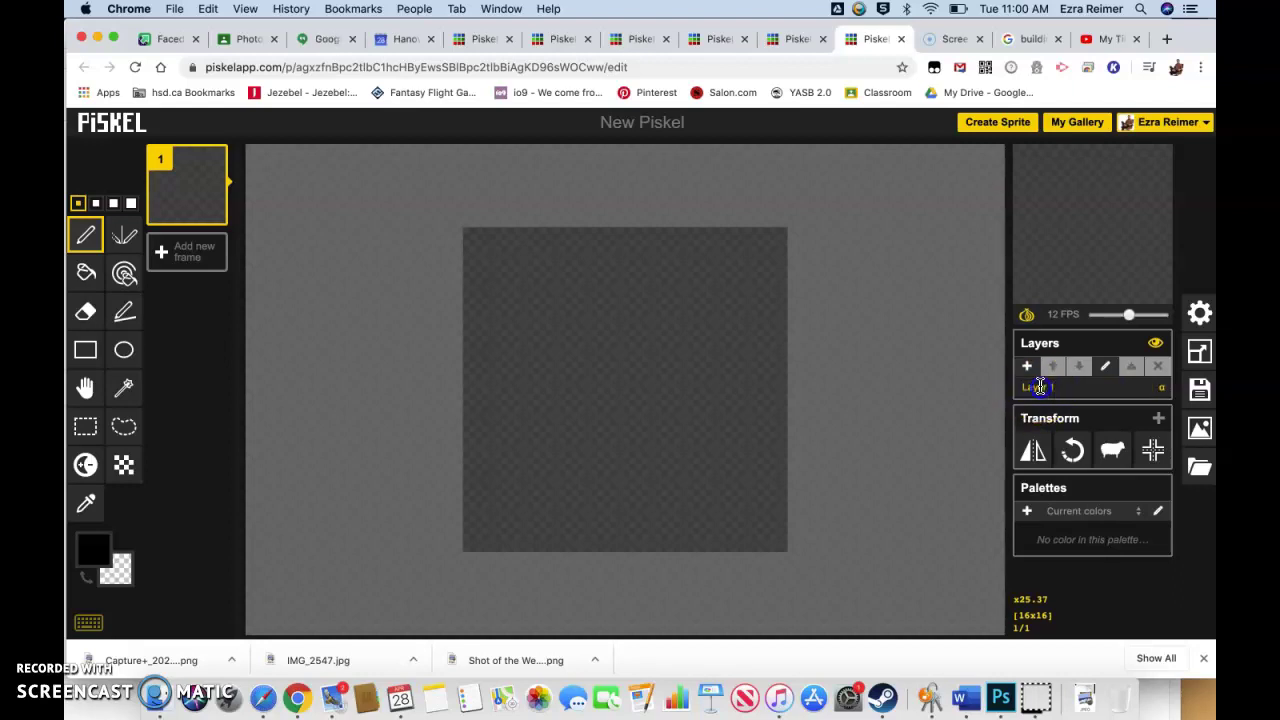
click(1077, 449)
double_click(1054, 387)
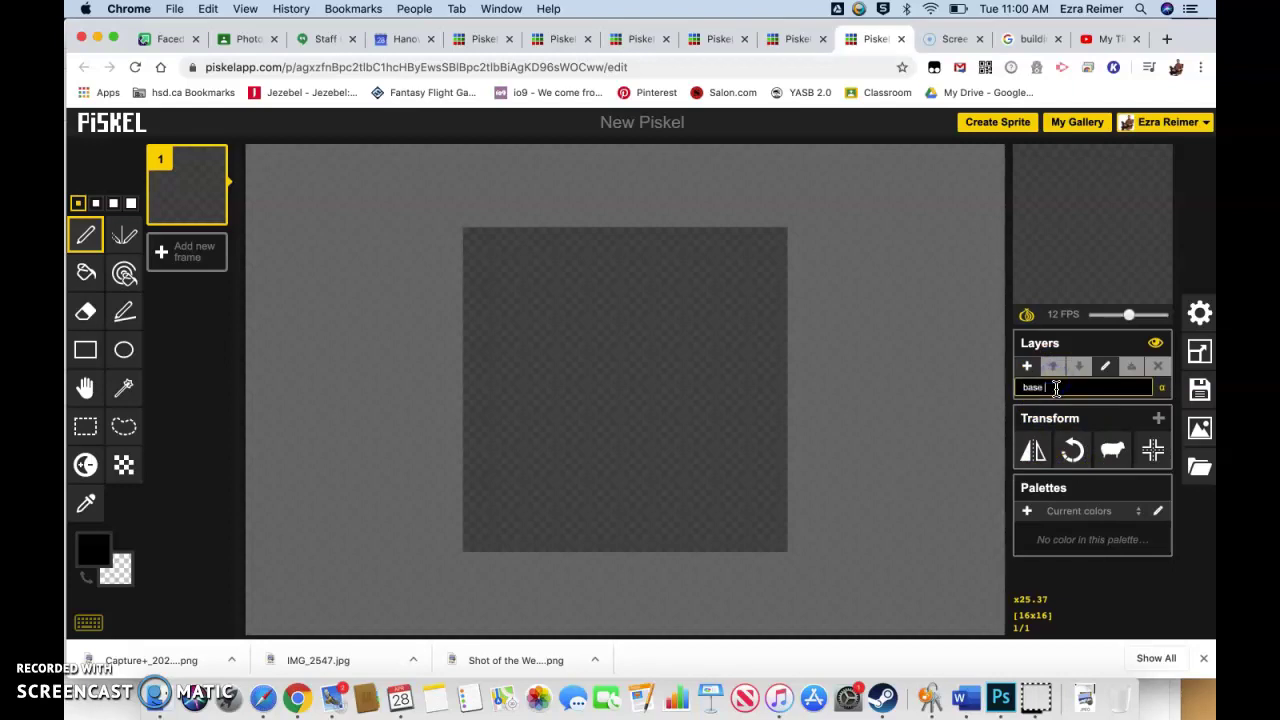
key(Return)
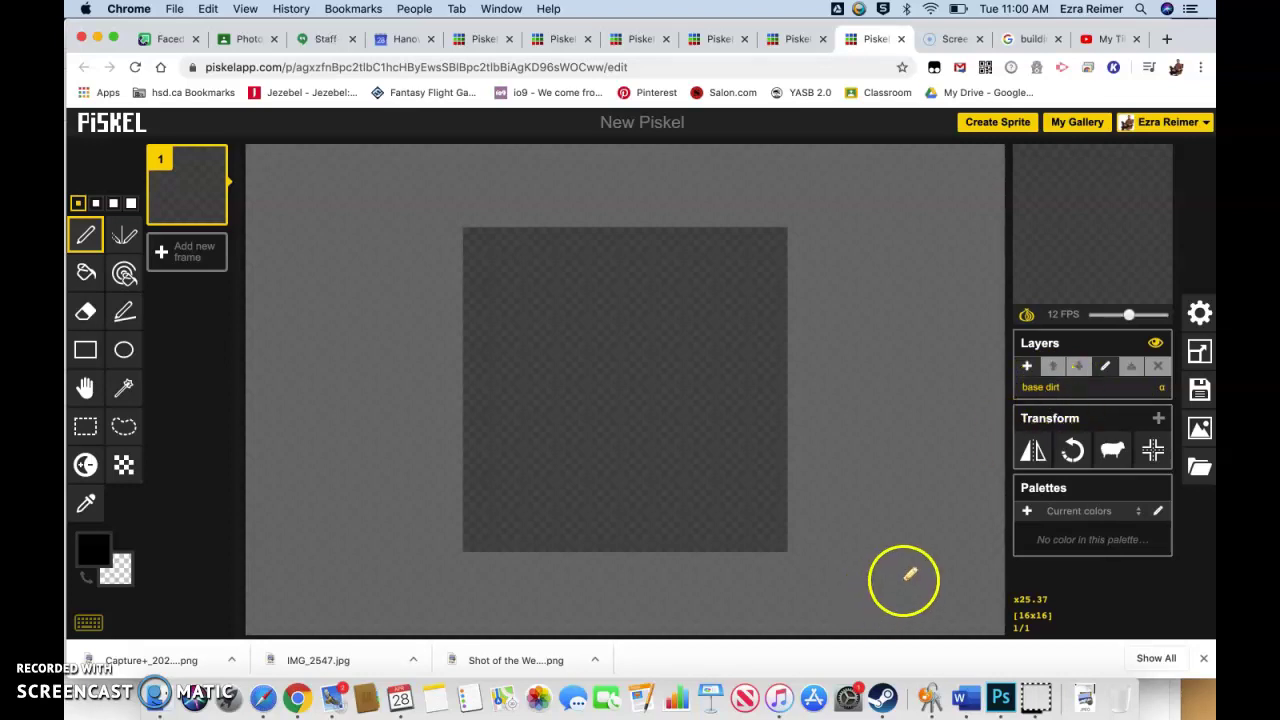
- Set the primary colour to the orange-brown #945b0d
click(89, 556)
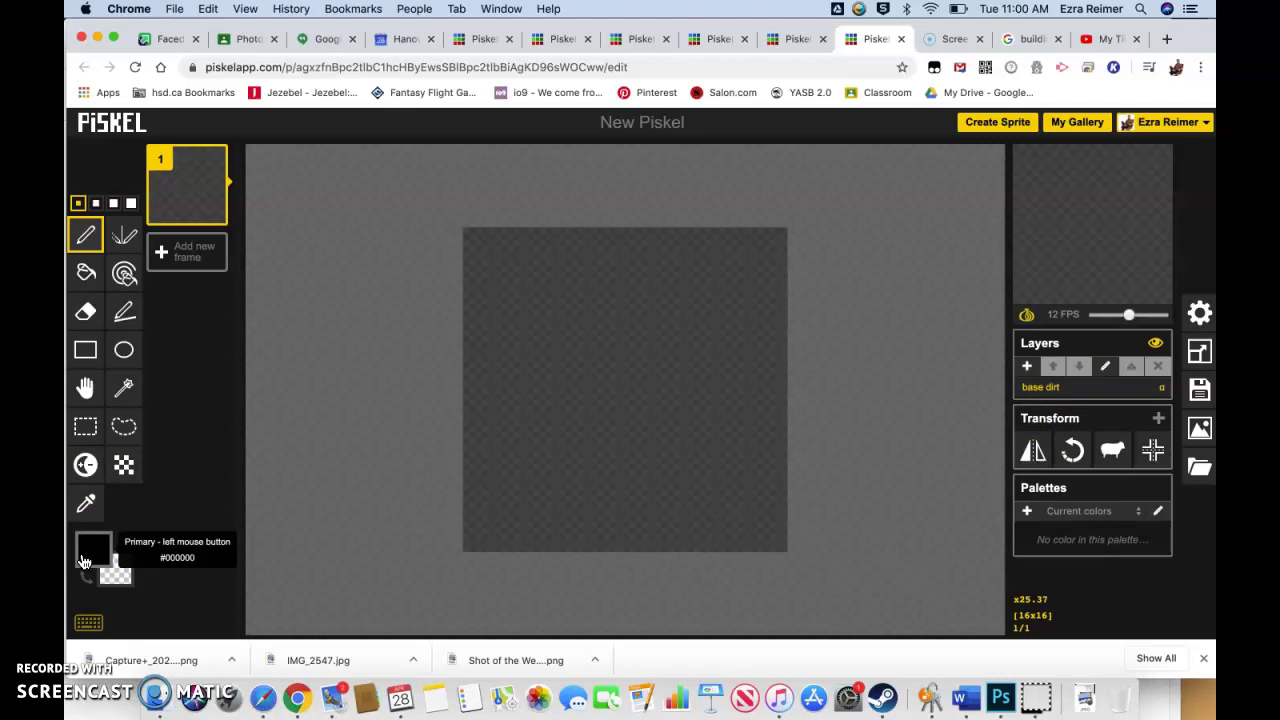
click(91, 553)
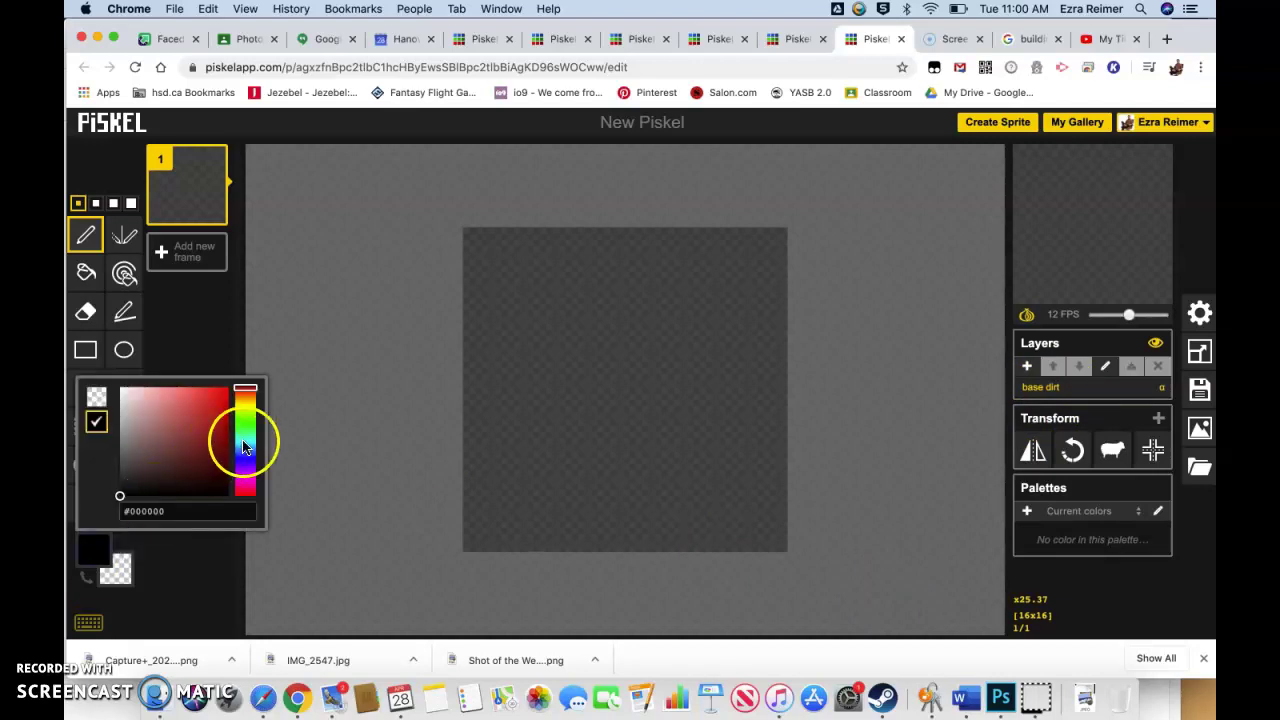
drag(254, 400, 251, 402)
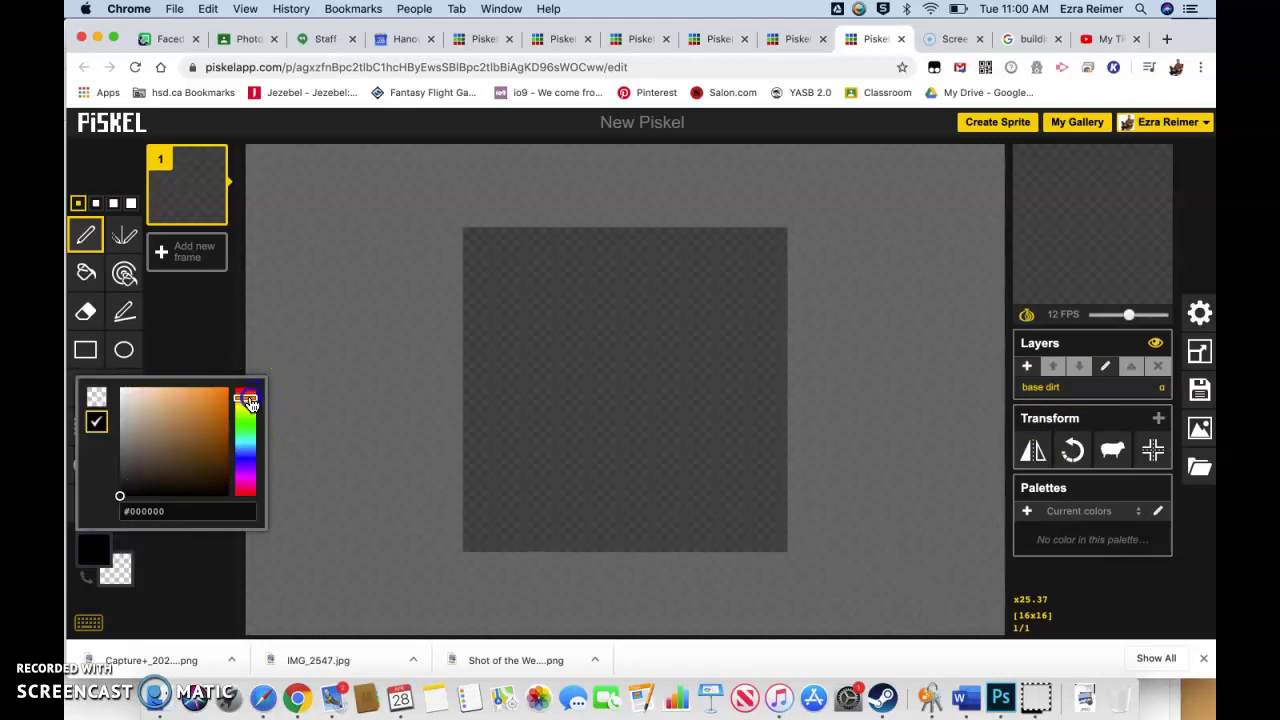
click(218, 446)
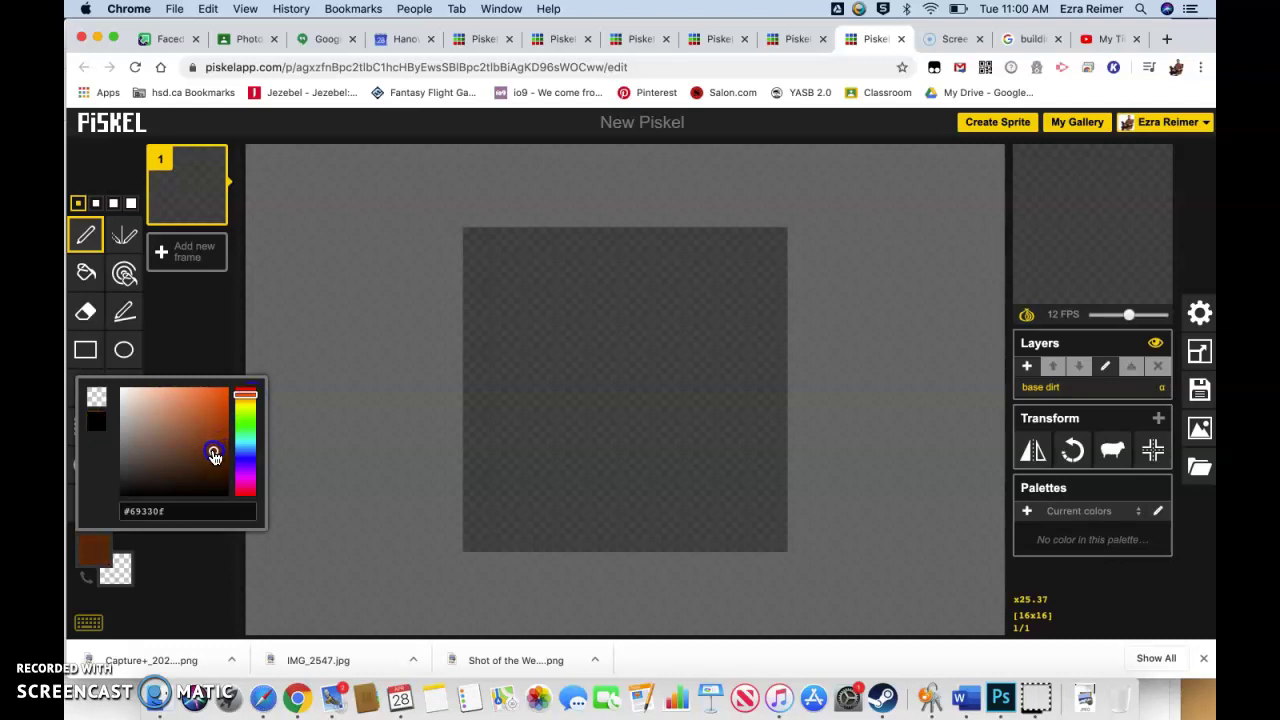
drag(213, 452, 251, 403)
click(250, 393)
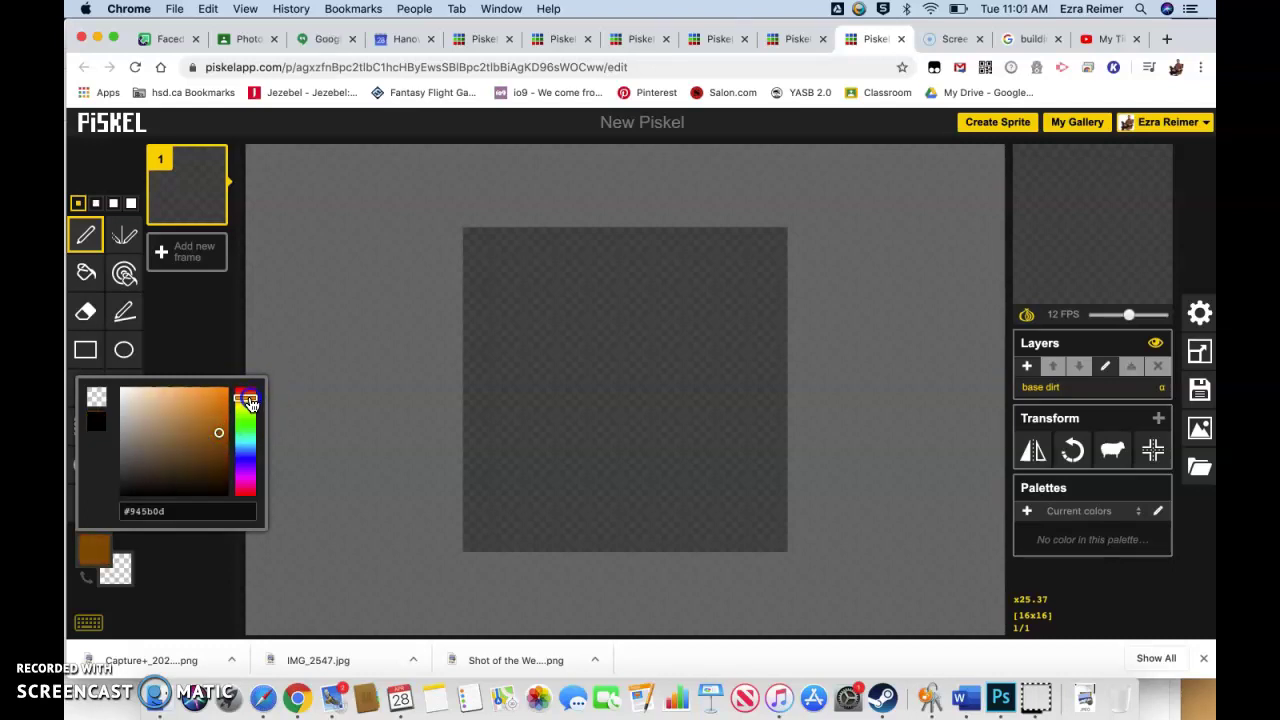
click(126, 514)
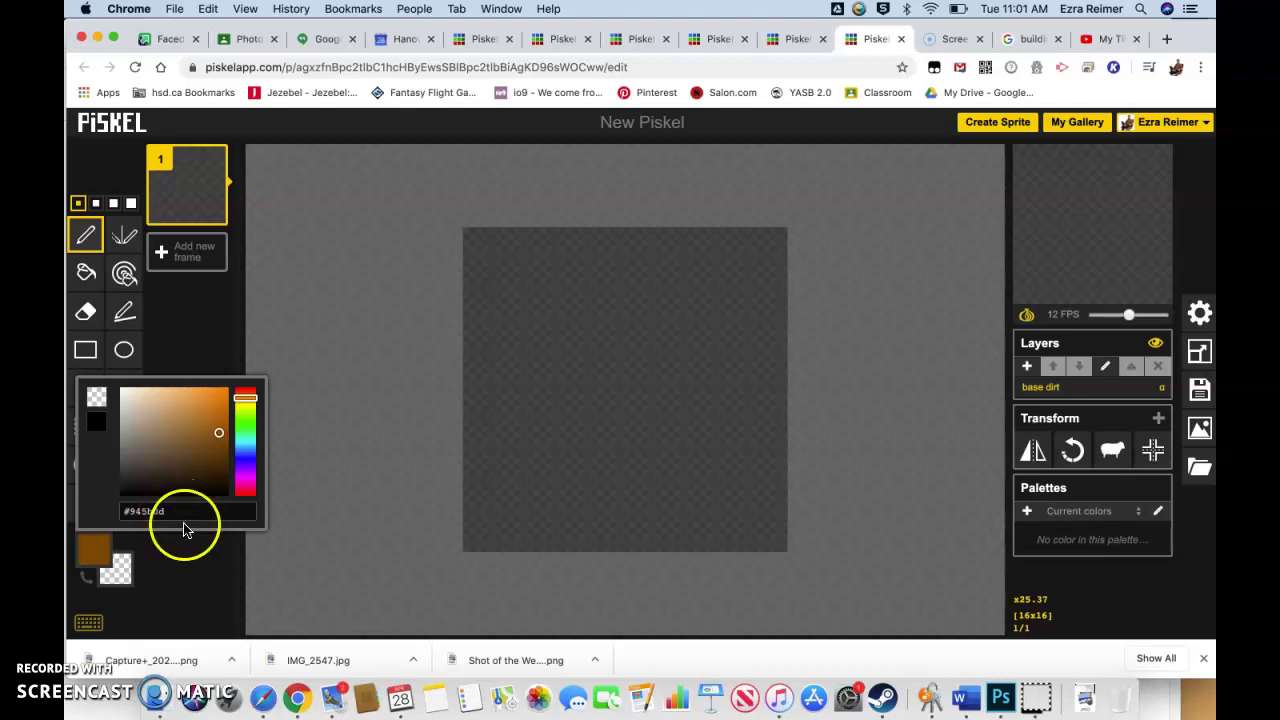
- Fill the entire canvas with the primary brown using the Paint bucket
click(88, 276)
click(607, 334)
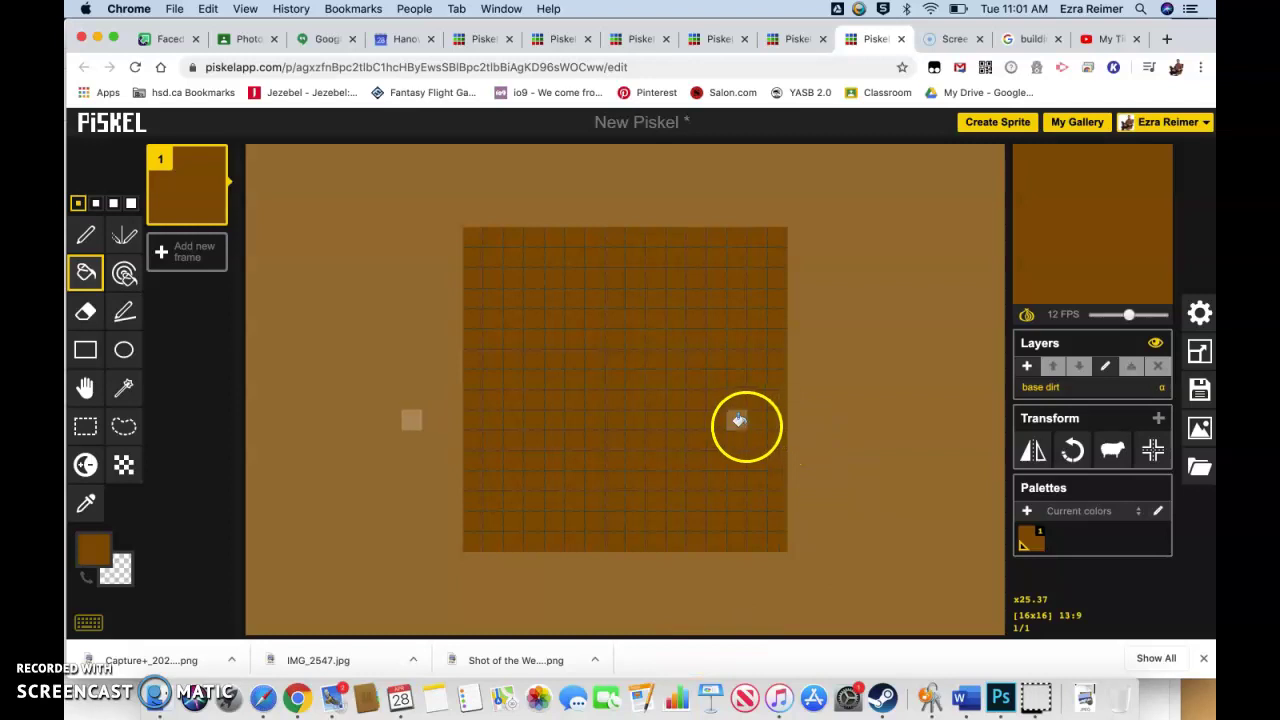
mouse_move(1123, 230)
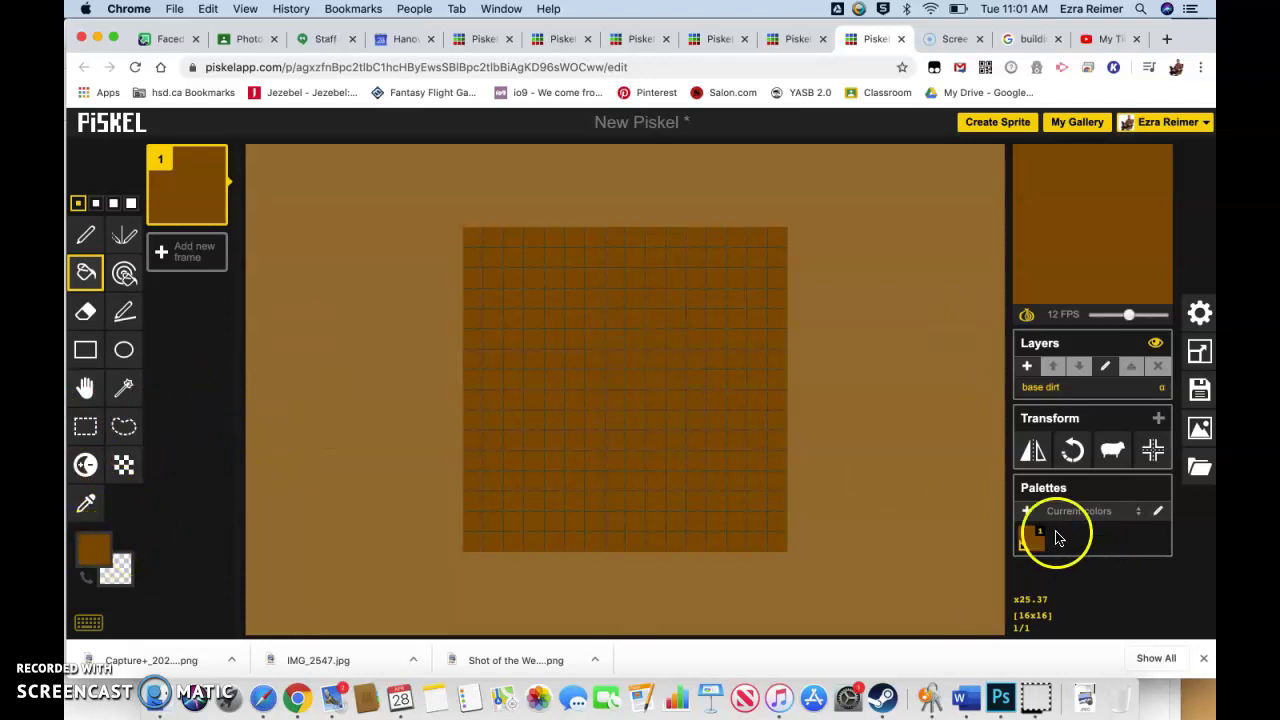
- Set the primary colour to the darker brown #7e4c0a and choose the Pen tool
click(90, 556)
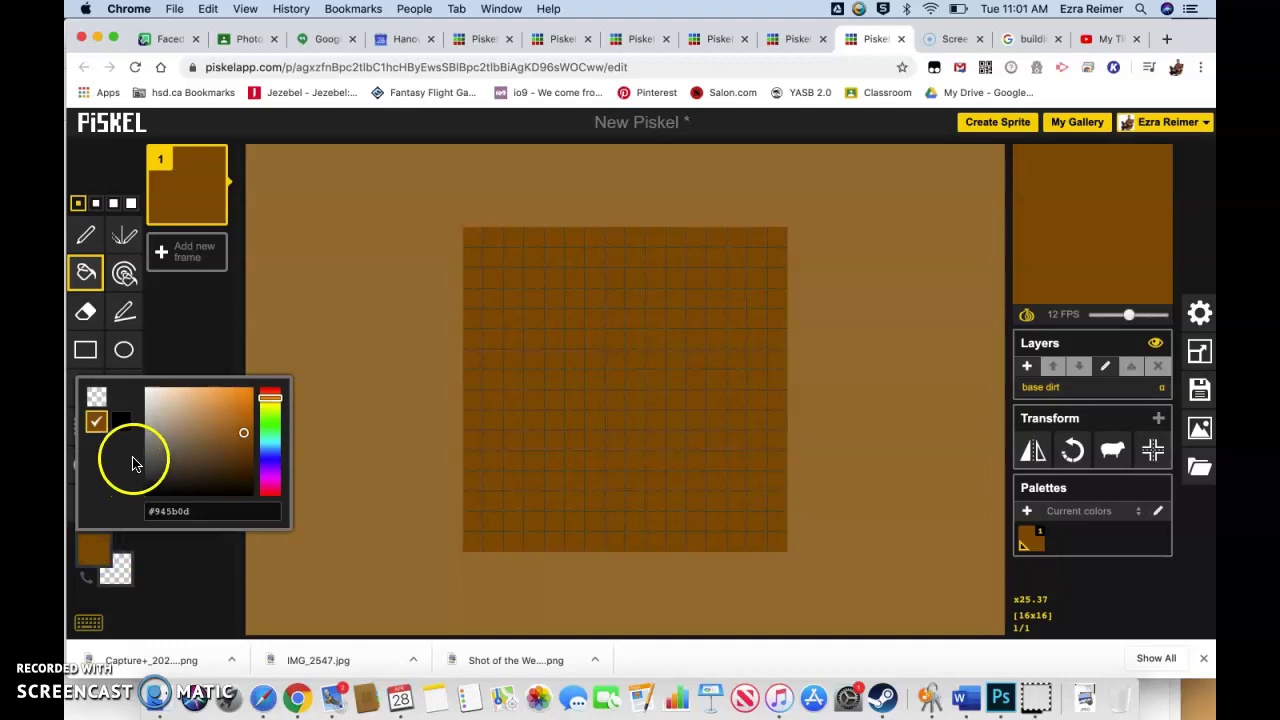
click(242, 431)
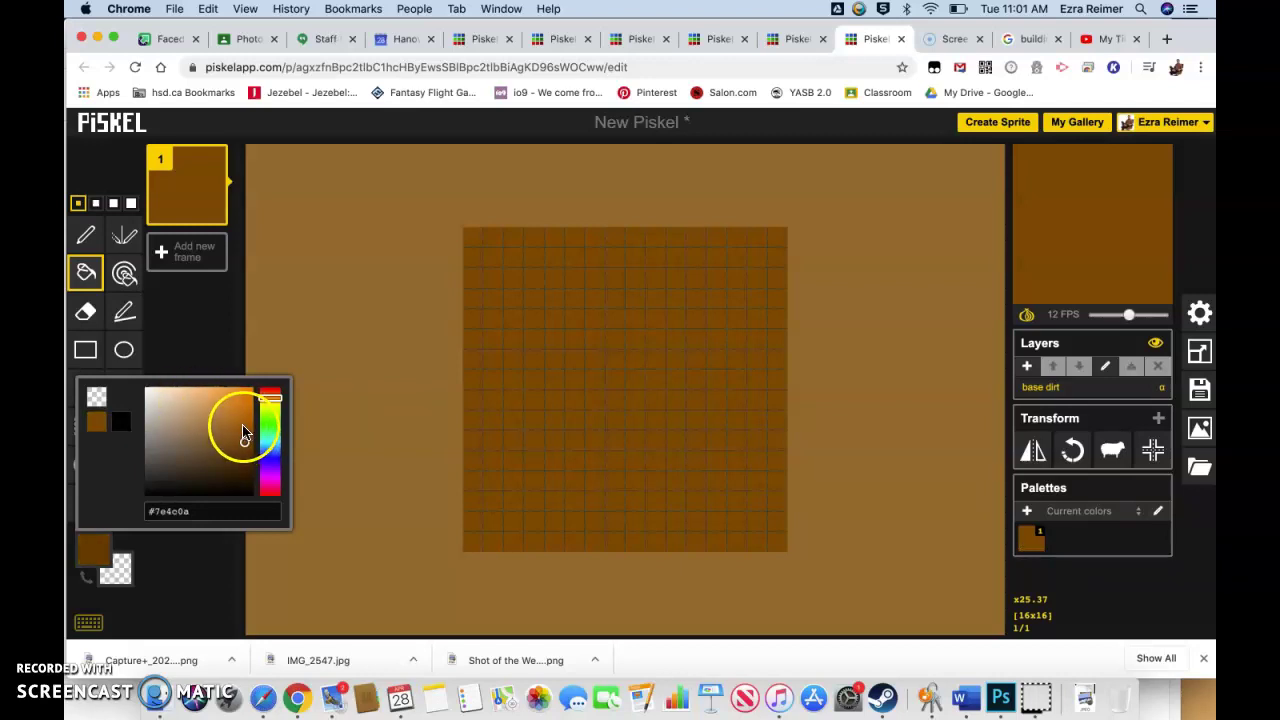
click(86, 234)
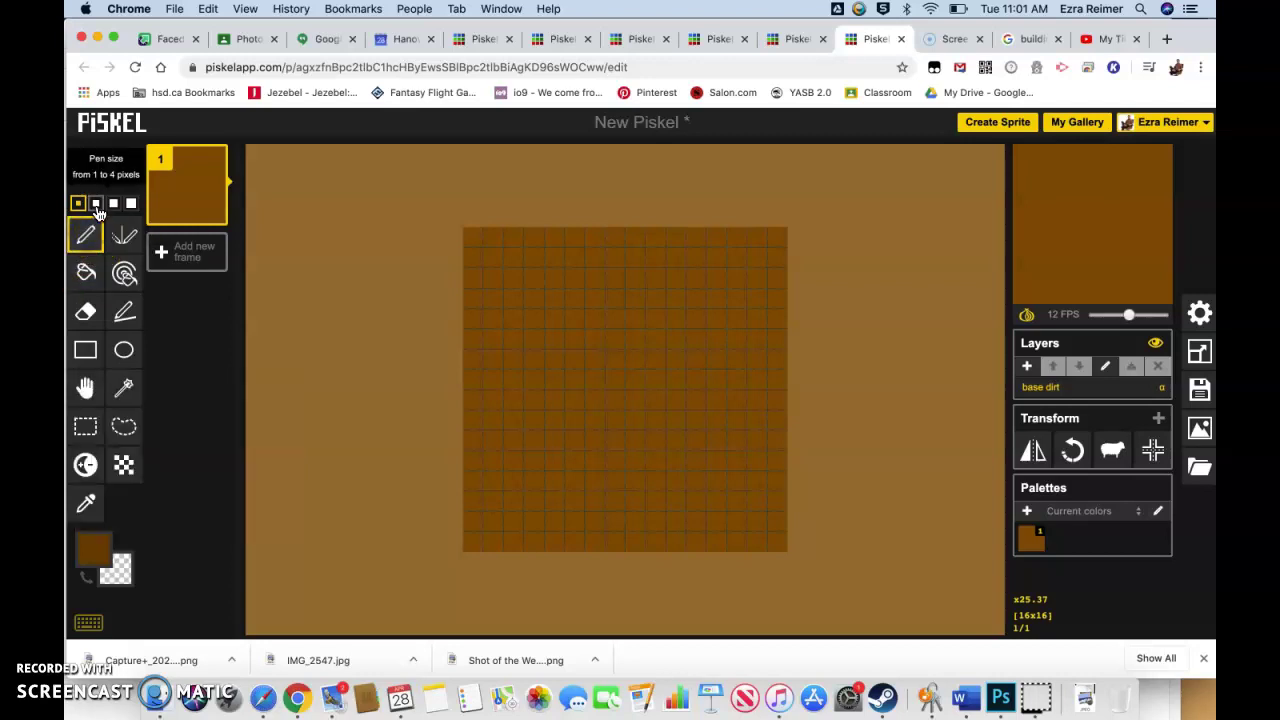
click(95, 203)
drag(496, 457, 500, 499)
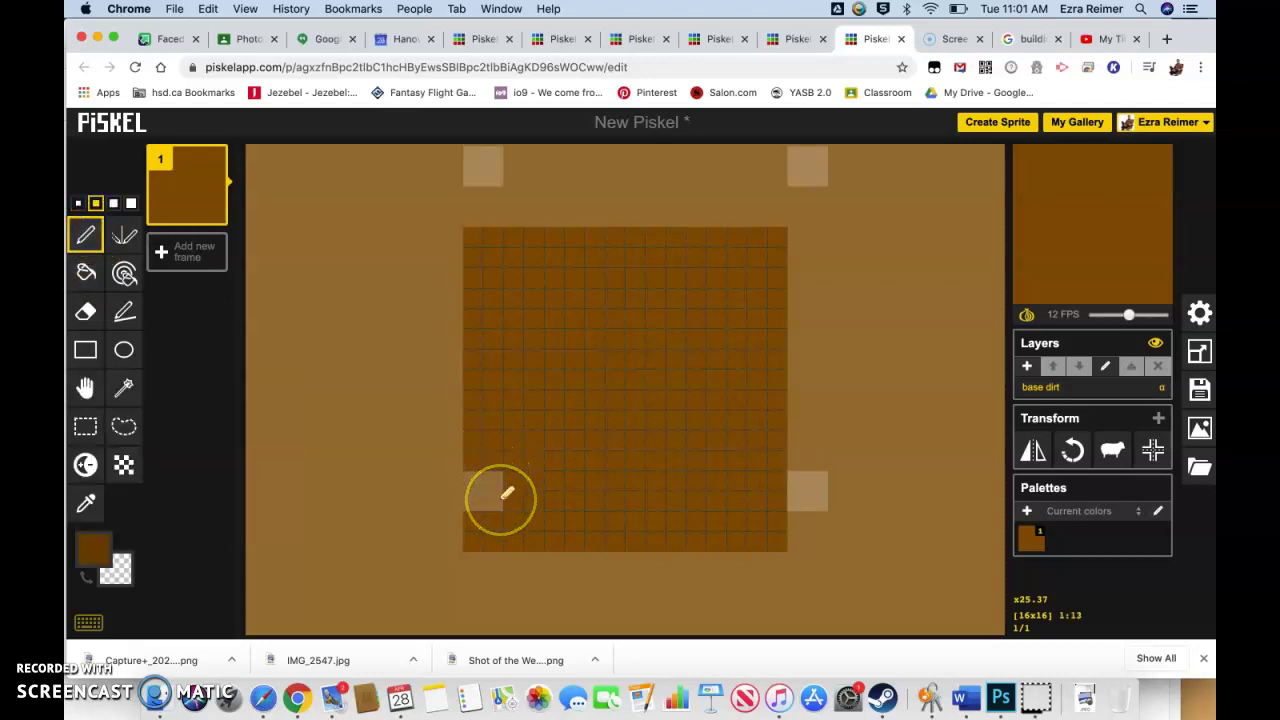
click(496, 492)
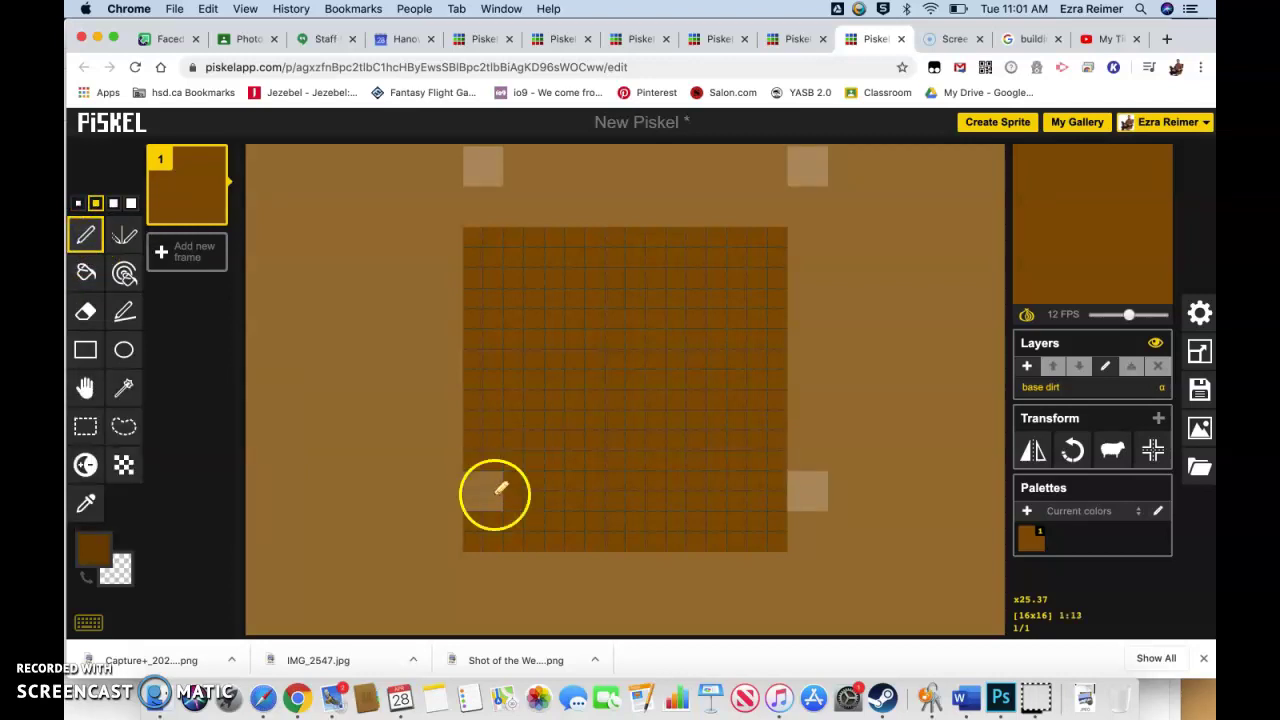
click(86, 234)
mouse_move(496, 492)
mouse_down()
mouse_move(722, 332)
mouse_move(579, 270)
mouse_move(554, 307)
mouse_move(582, 463)
mouse_move(625, 452)
mouse_up()
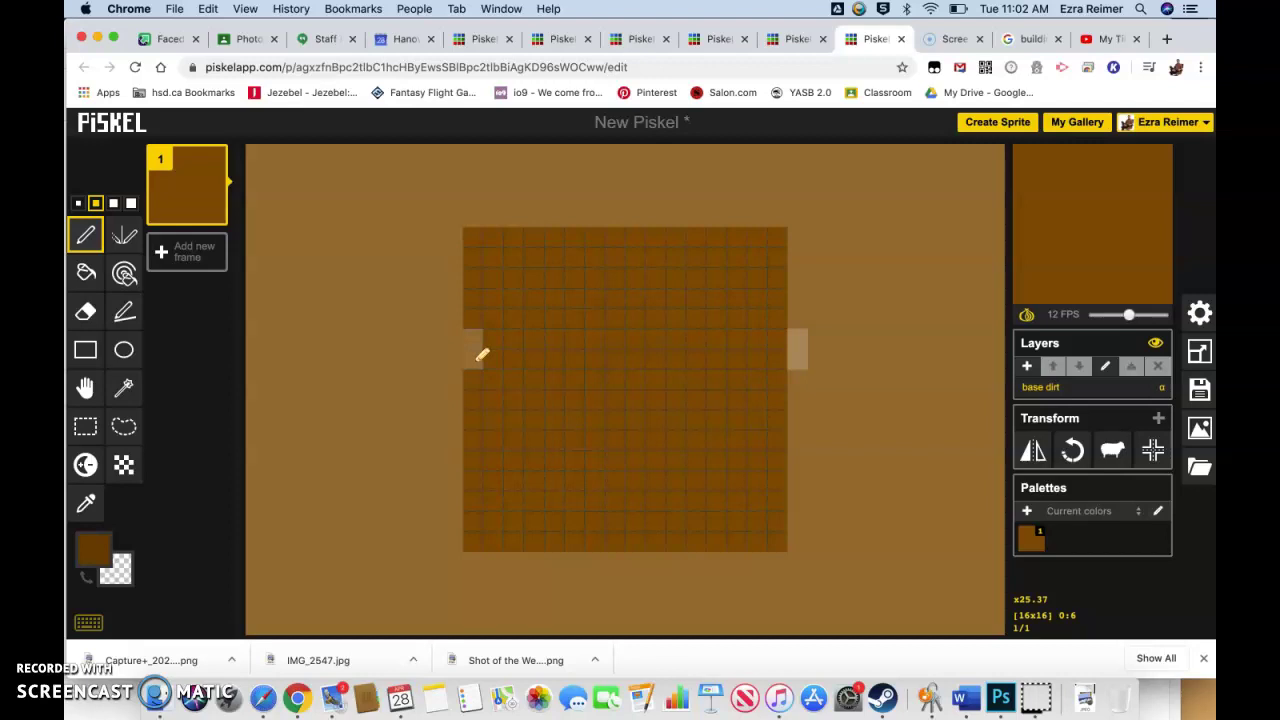
- With a 1-pixel pen, paint single darker brown pixels midway along the canvas's left and right edges and in both bottom corners
click(78, 205)
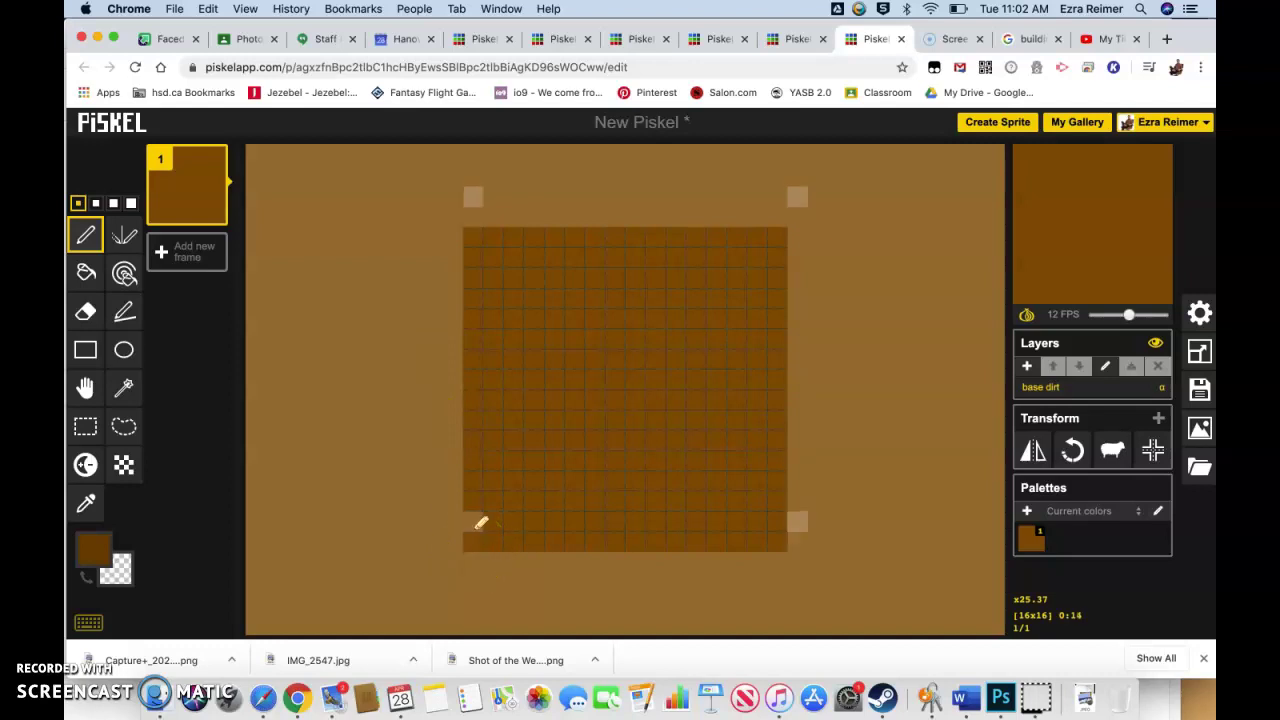
drag(474, 524, 478, 370)
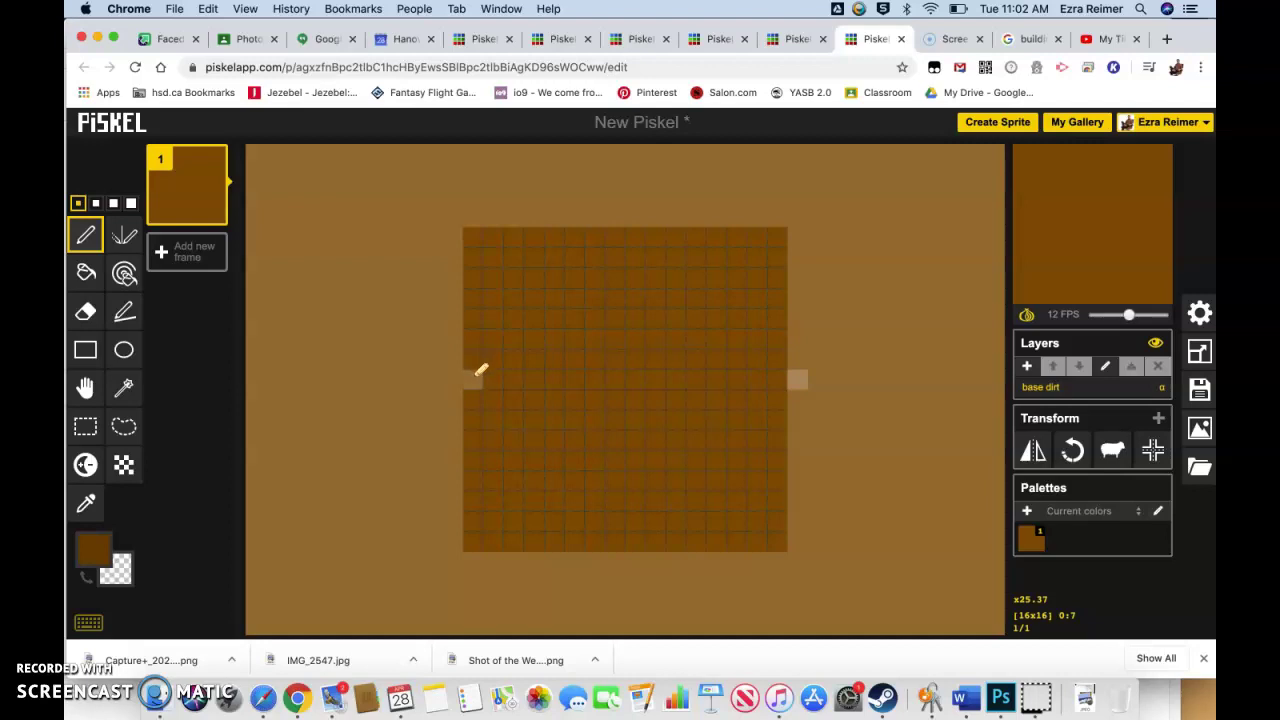
mouse_move(479, 507)
mouse_down()
mouse_move(474, 538)
mouse_move(480, 399)
mouse_up()
click(474, 382)
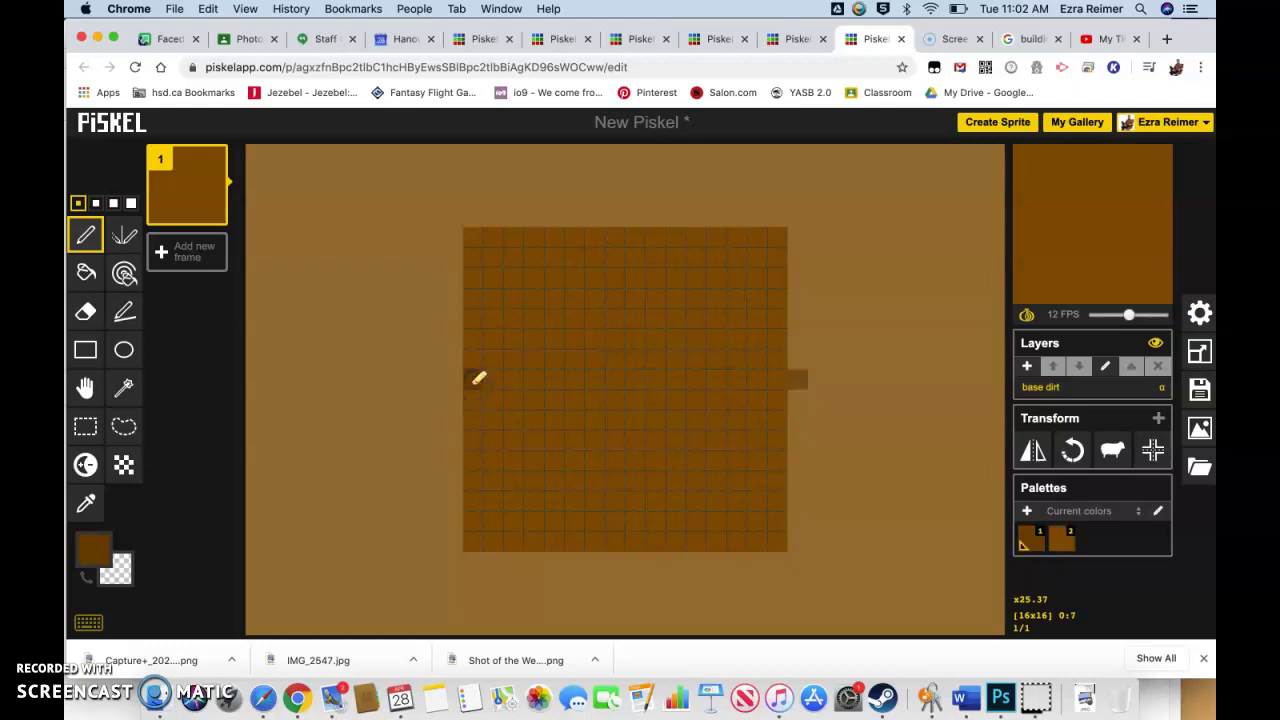
mouse_move(477, 425)
mouse_down()
mouse_move(481, 544)
mouse_move(767, 552)
mouse_up()
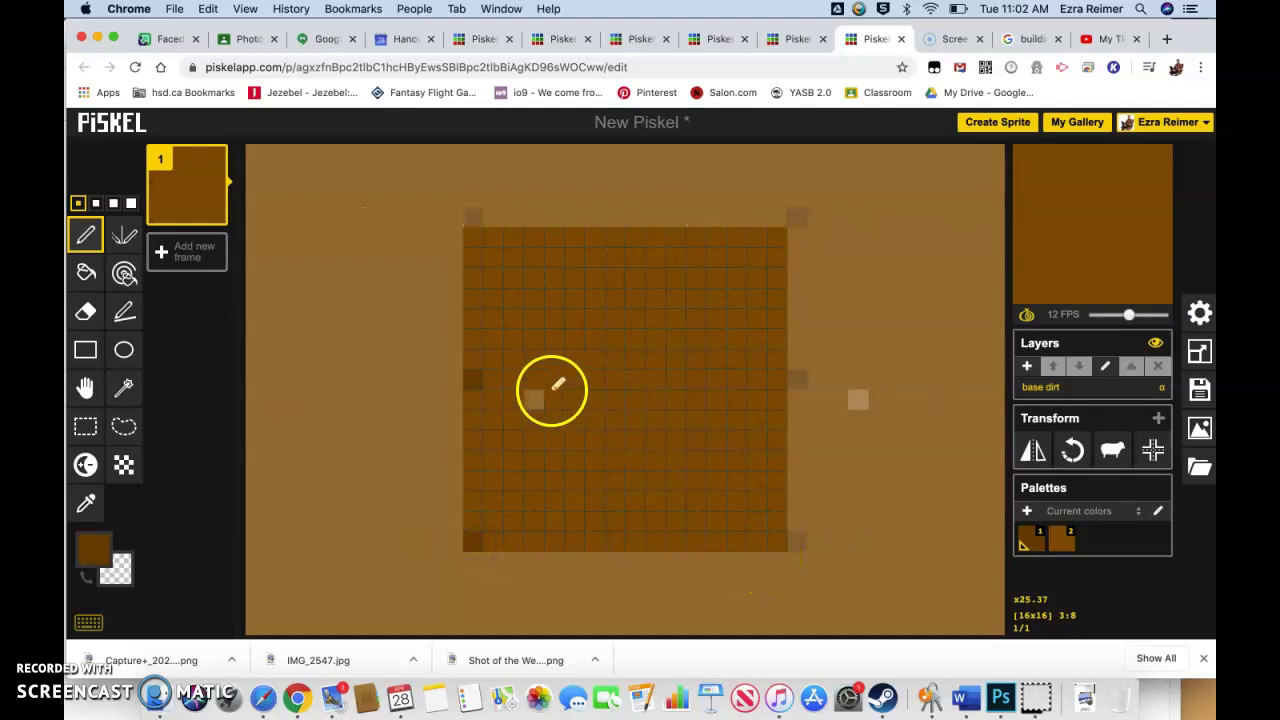
mouse_move(493, 232)
mouse_down()
mouse_move(510, 470)
mouse_move(490, 533)
mouse_move(467, 365)
mouse_move(505, 375)
mouse_move(782, 362)
mouse_move(446, 312)
mouse_move(468, 374)
mouse_move(488, 546)
mouse_move(787, 541)
mouse_up()
click(781, 547)
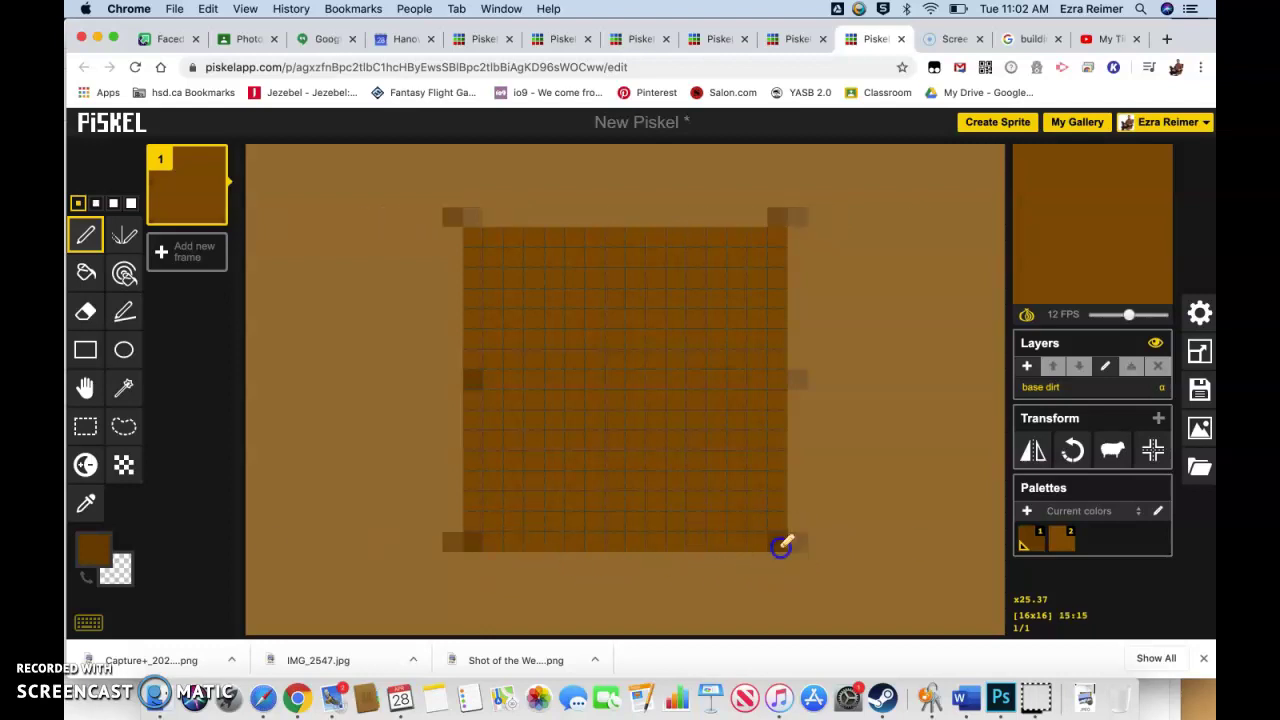
click(782, 381)
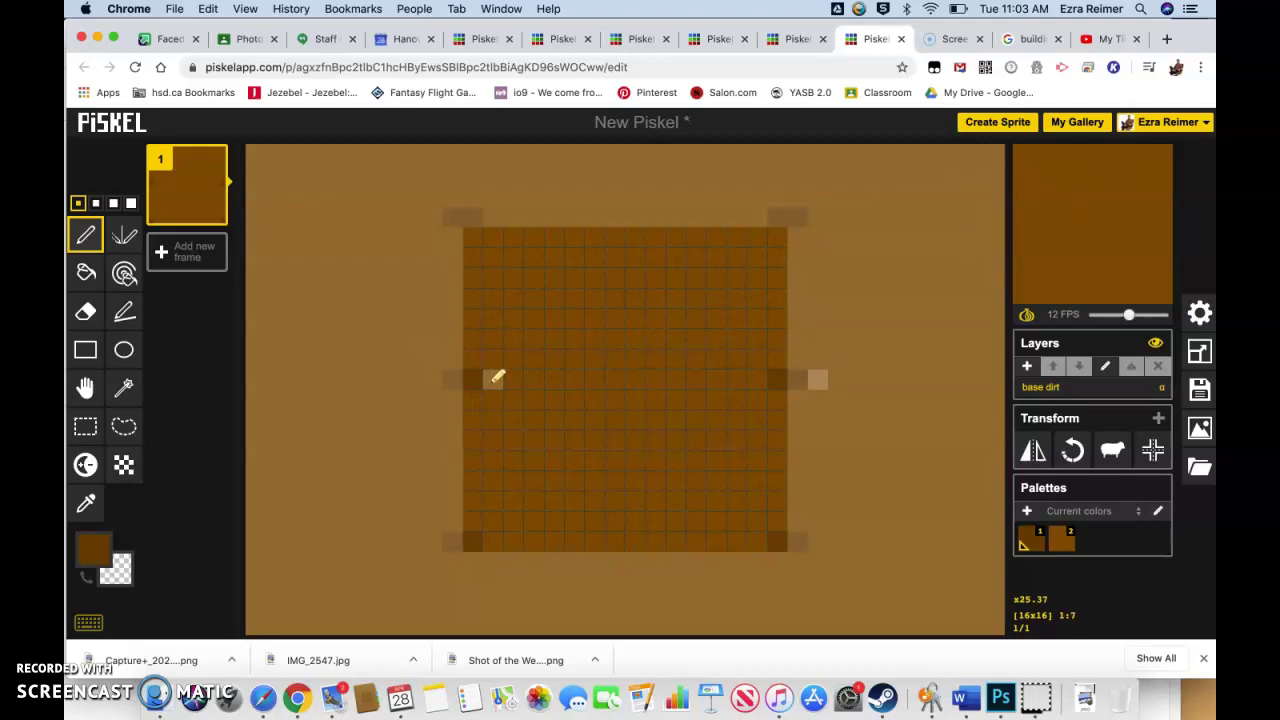
- Extend the darker marks at the middle-left edge and bottom-left corner, and paint a stepped line rising from that corner to a flat peak
mouse_move(496, 377)
mouse_down()
mouse_move(476, 388)
mouse_move(497, 374)
mouse_up()
click(505, 537)
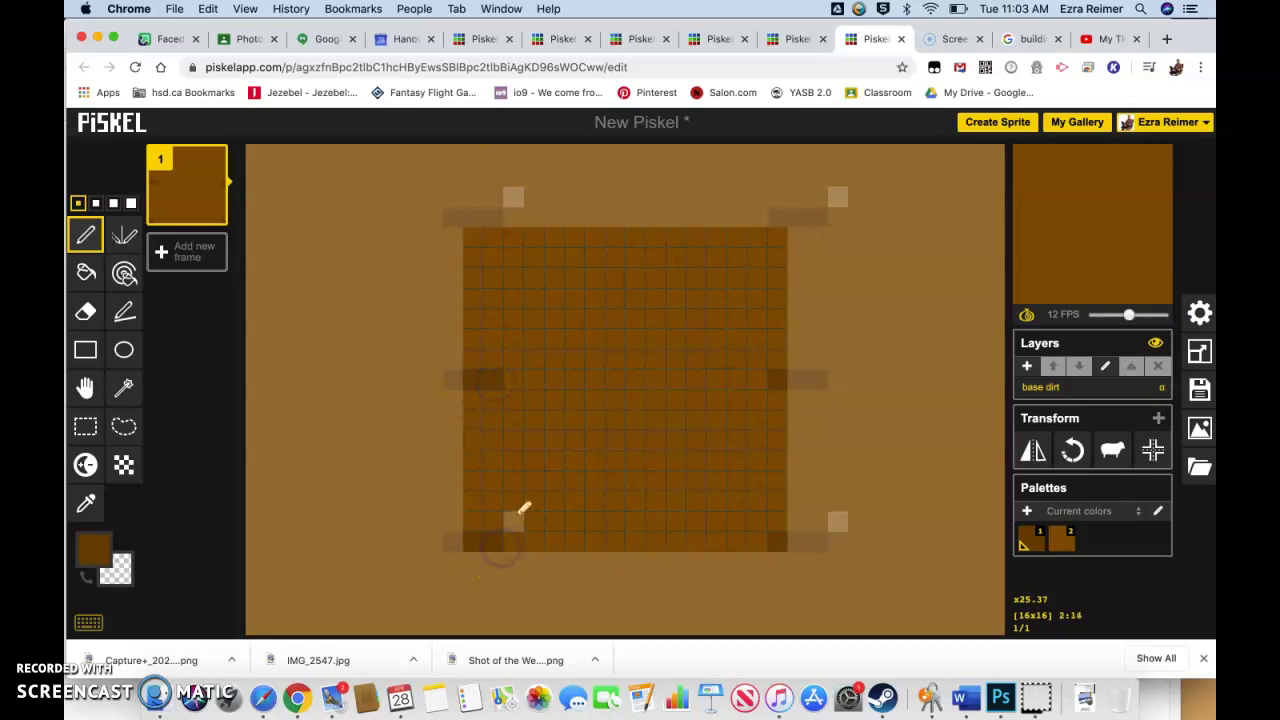
mouse_move(517, 514)
mouse_down()
mouse_move(500, 487)
mouse_move(486, 537)
mouse_move(520, 528)
mouse_move(552, 501)
mouse_up()
click(571, 485)
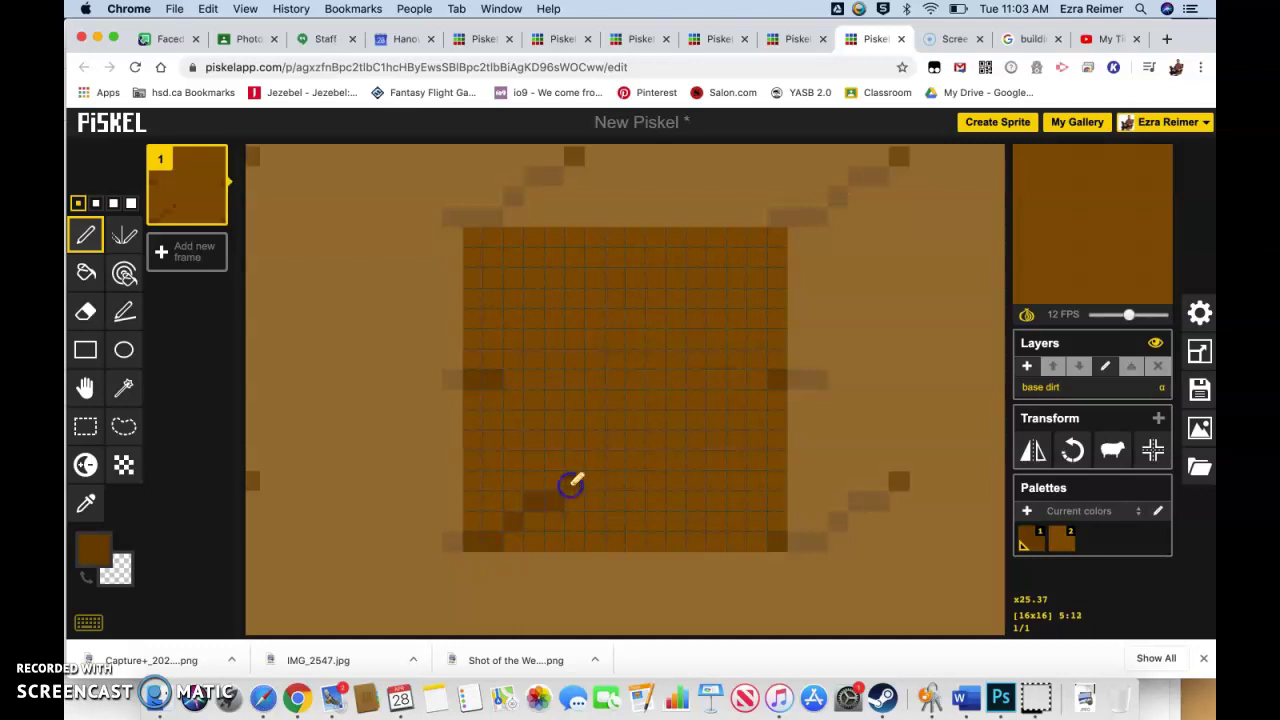
click(587, 485)
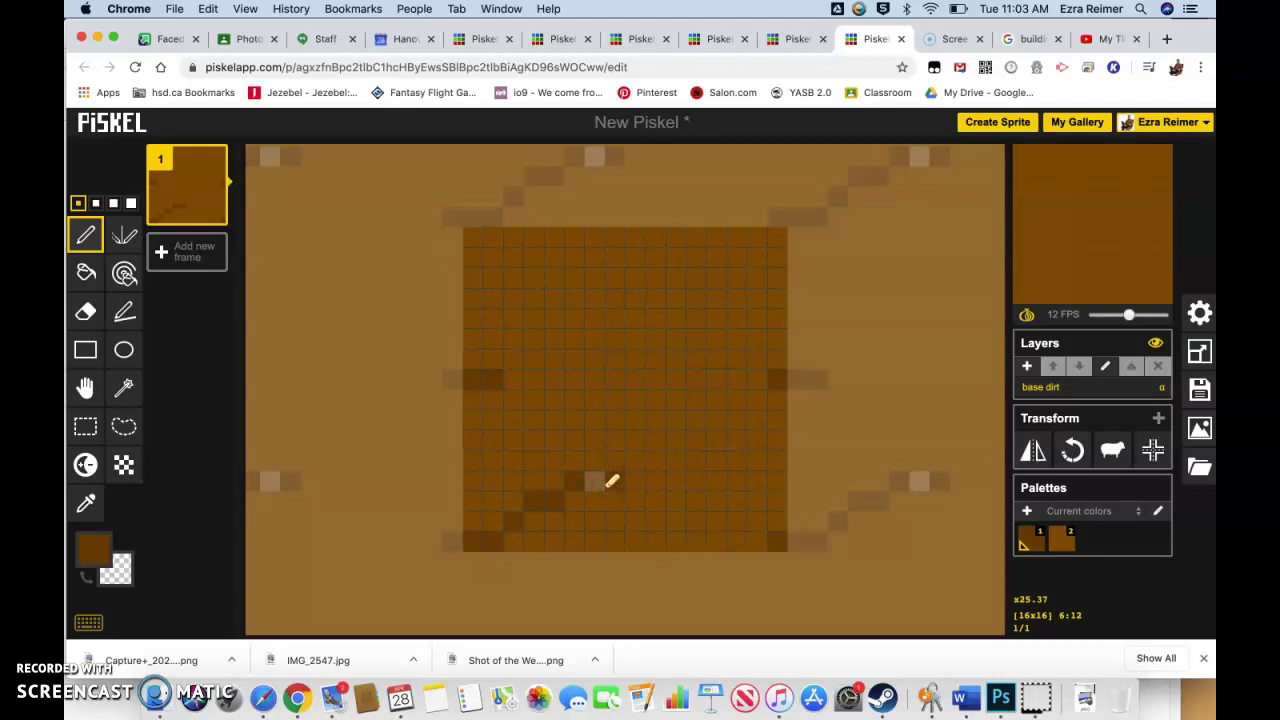
click(648, 497)
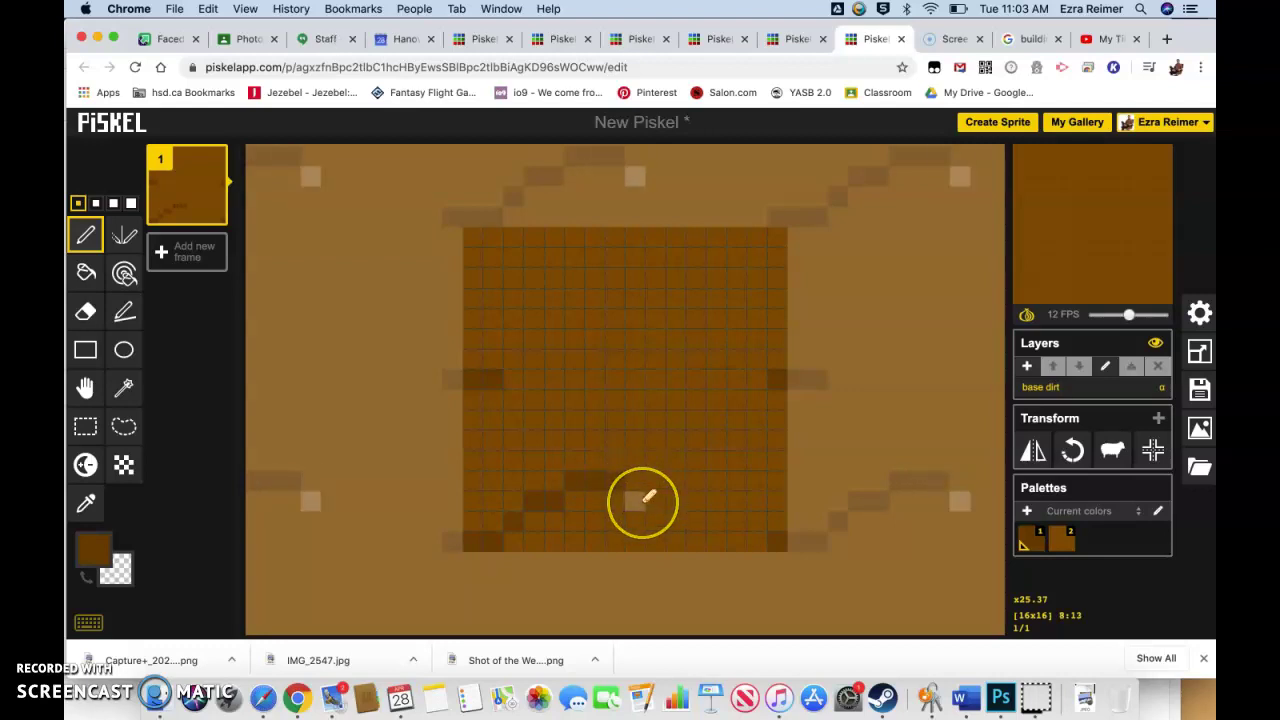
click(646, 498)
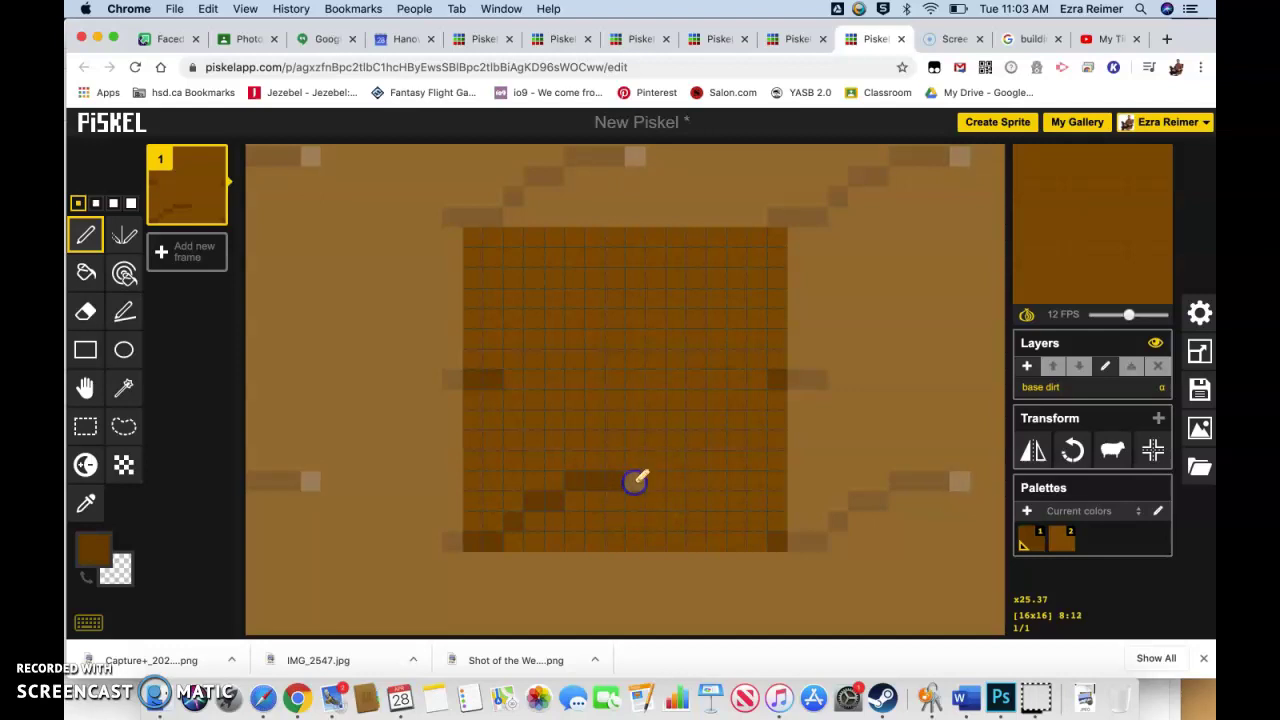
- Paint darker brown steps descending from the flat peak toward the bottom-right corner, widening that corner's mark to two pixels
click(662, 498)
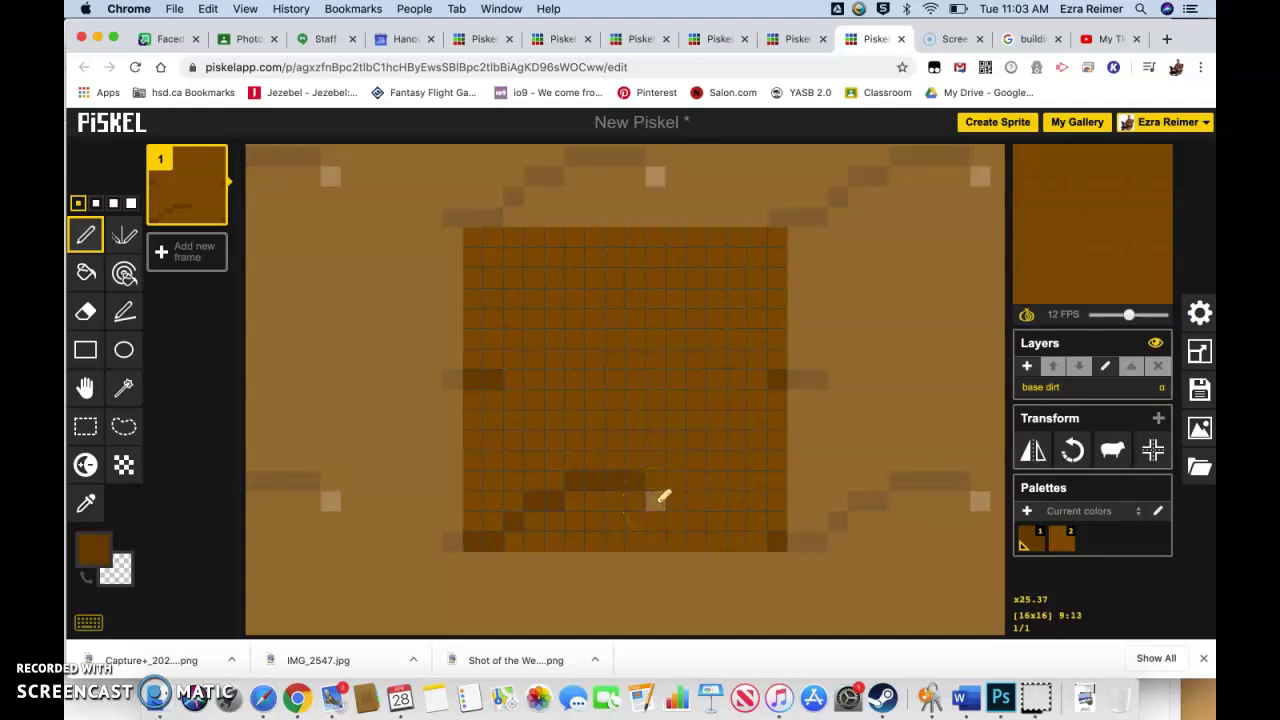
click(658, 501)
click(682, 504)
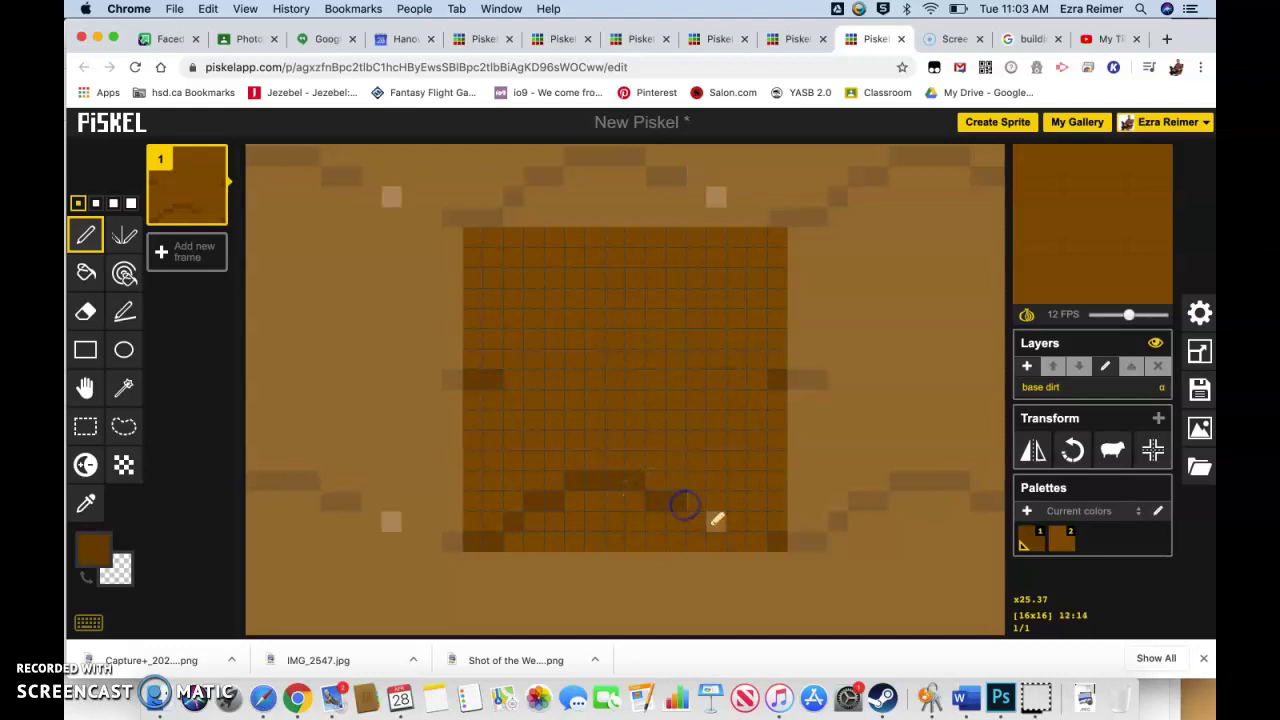
click(698, 522)
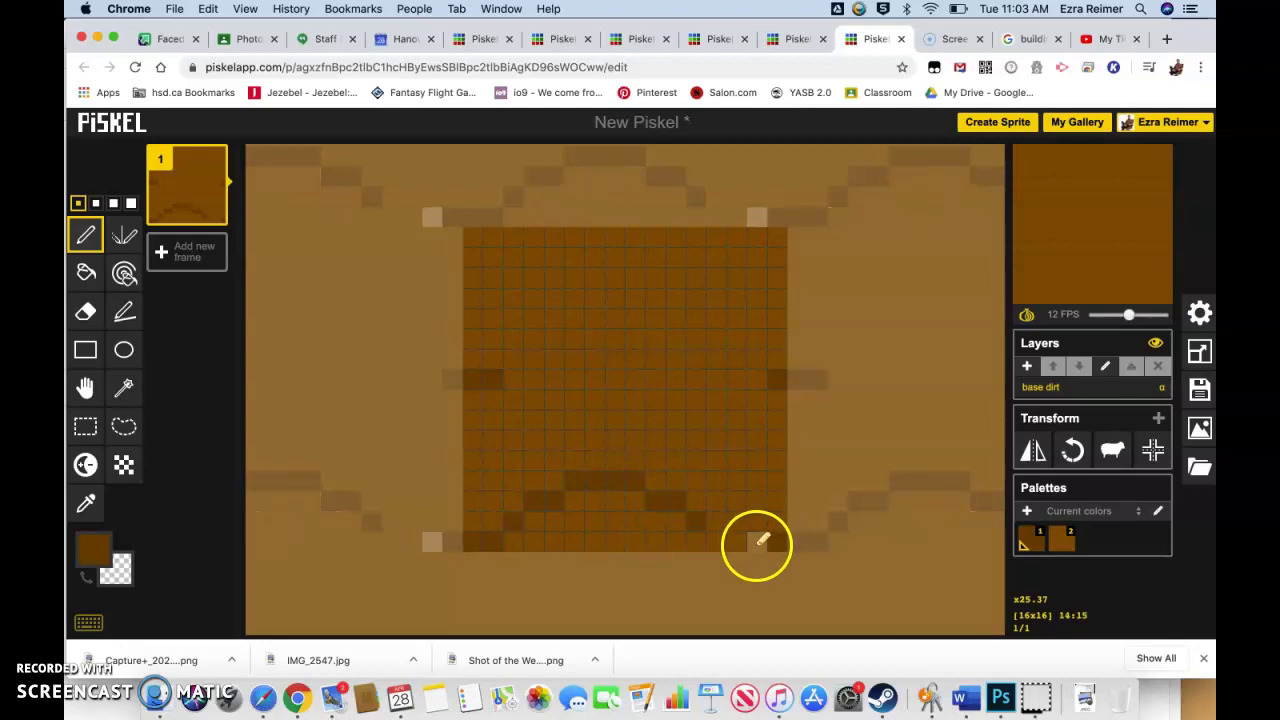
click(757, 542)
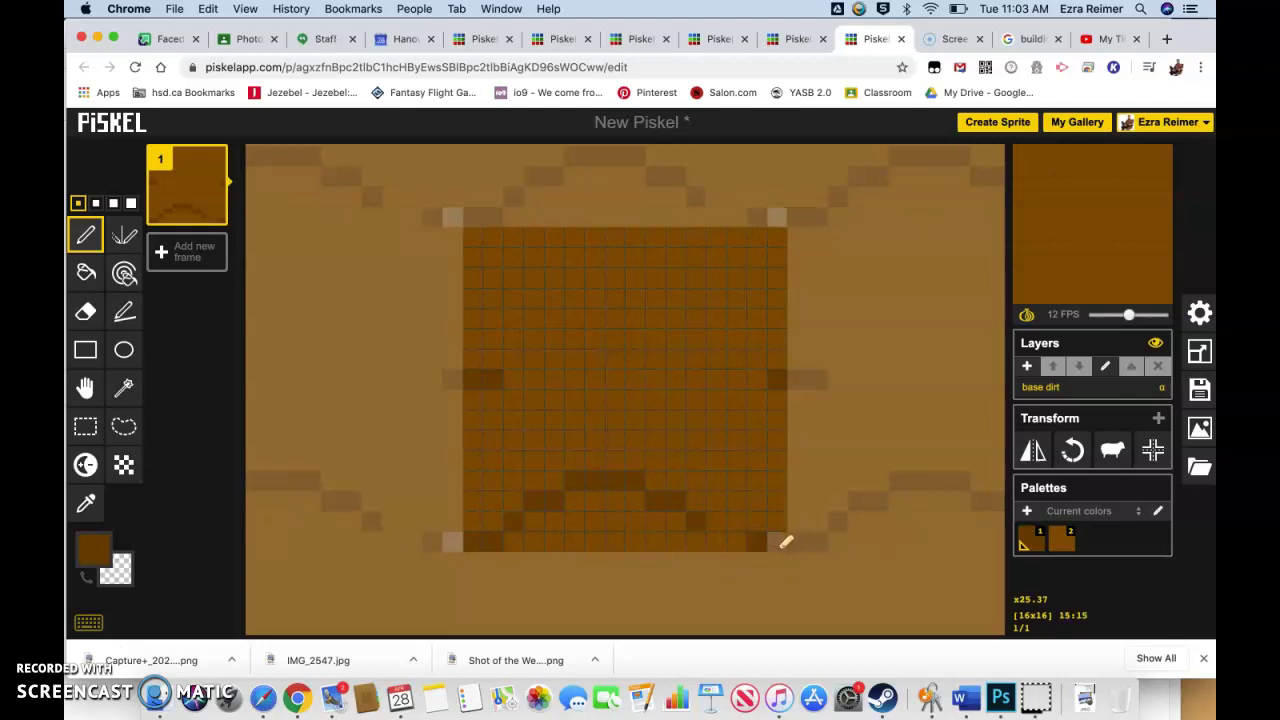
click(717, 514)
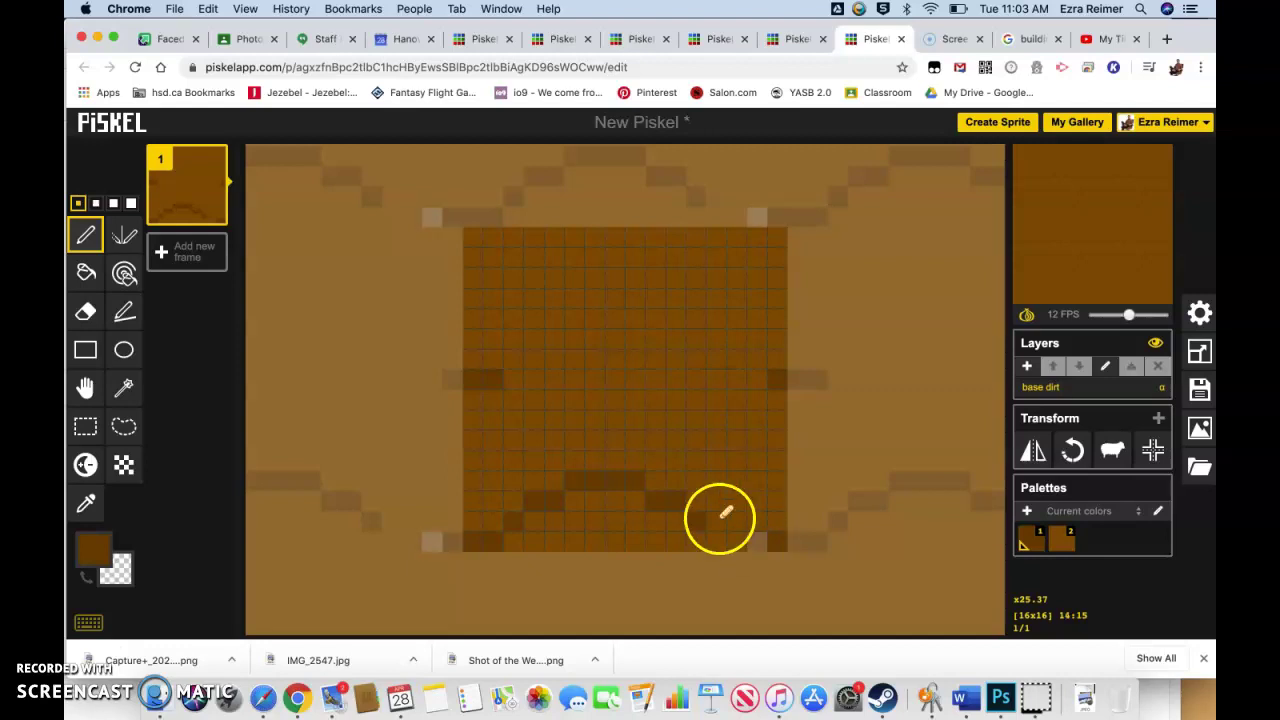
click(683, 491)
click(689, 509)
click(573, 515)
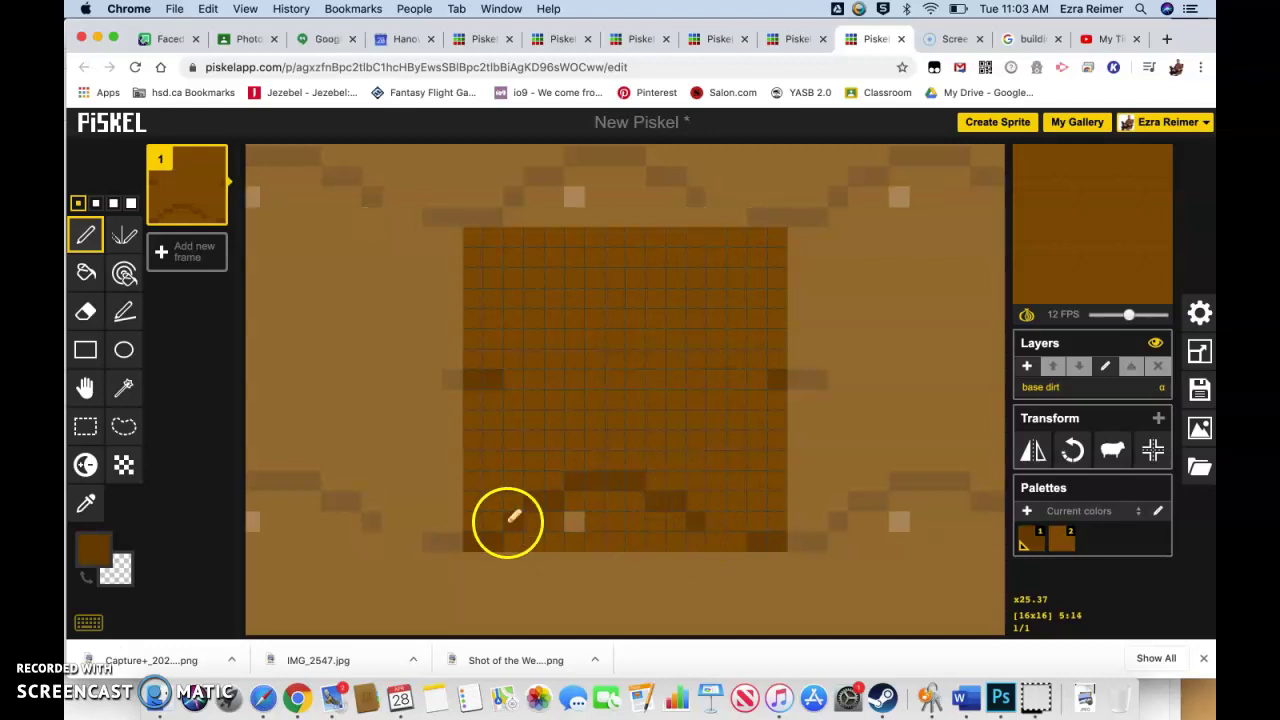
- Select the upper part of the bottom arch with the Rectangle selection and move it one pixel to the right
click(85, 426)
drag(536, 480, 700, 520)
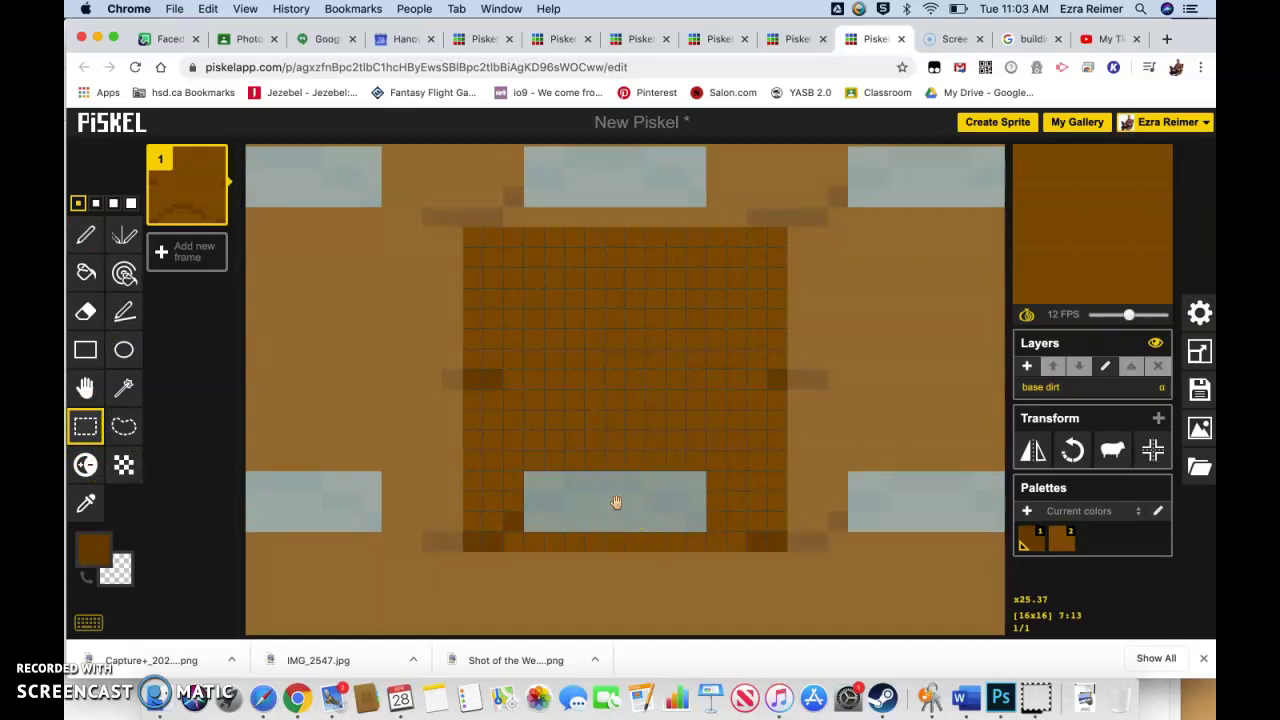
drag(616, 502, 641, 503)
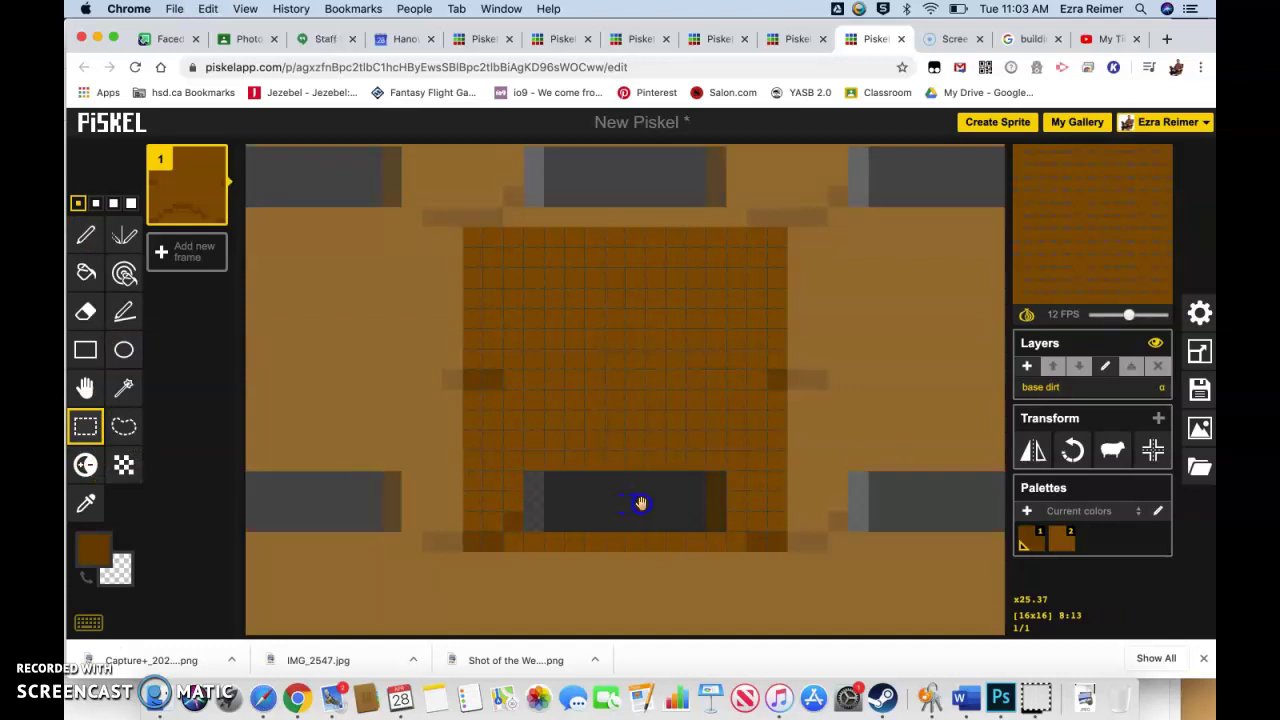
click(620, 434)
- Using the Pen tool in the lighter base brown, fill the transparent vertical gap exposed by the moved selection
click(86, 235)
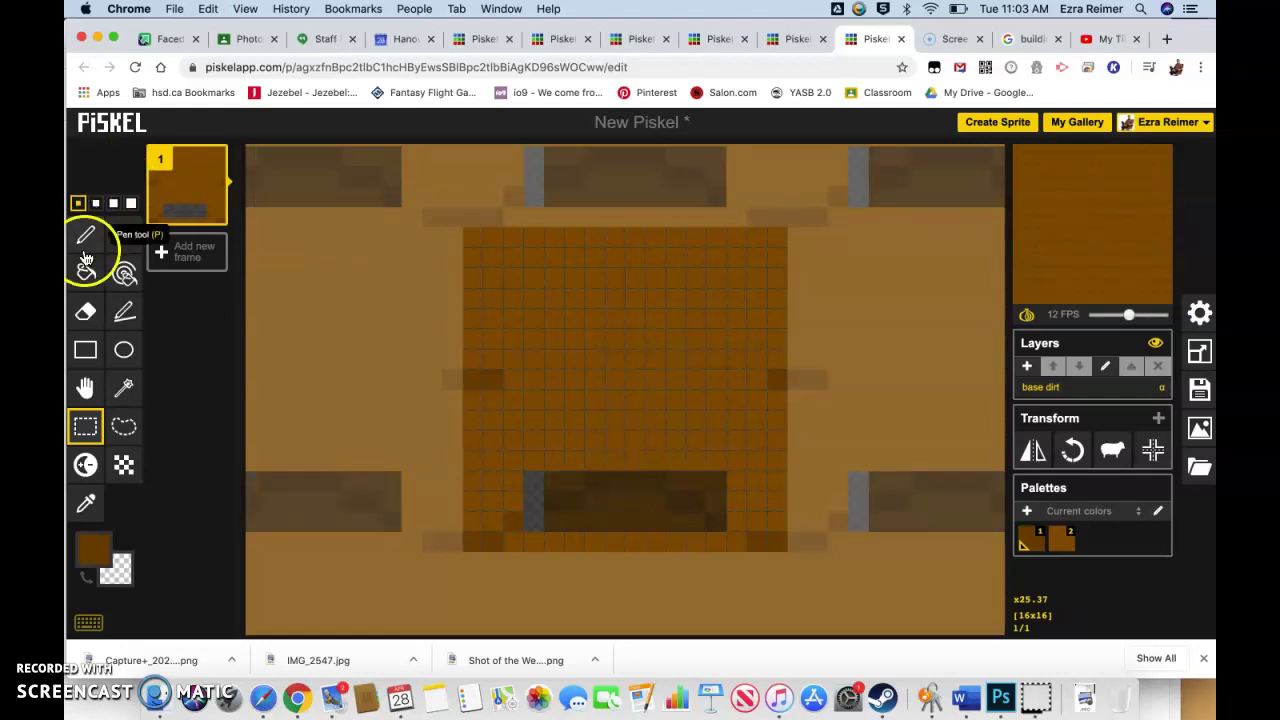
click(655, 457)
click(1062, 538)
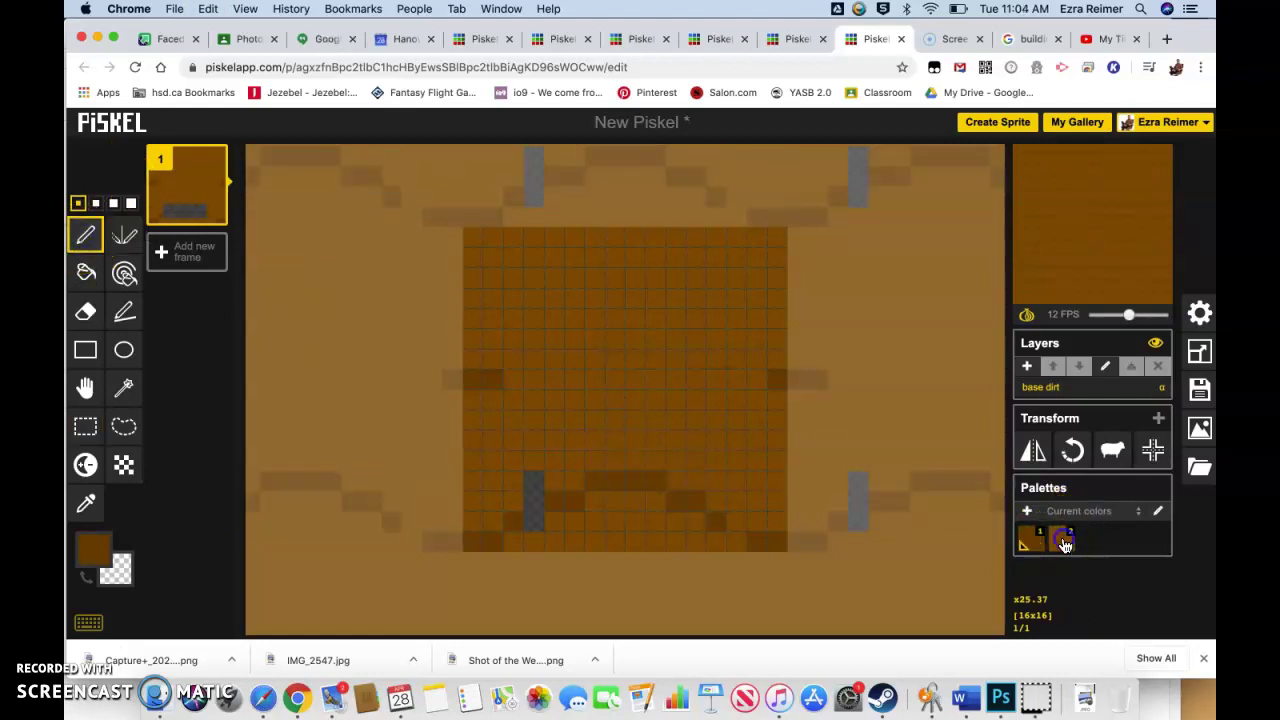
click(533, 481)
drag(533, 481, 535, 522)
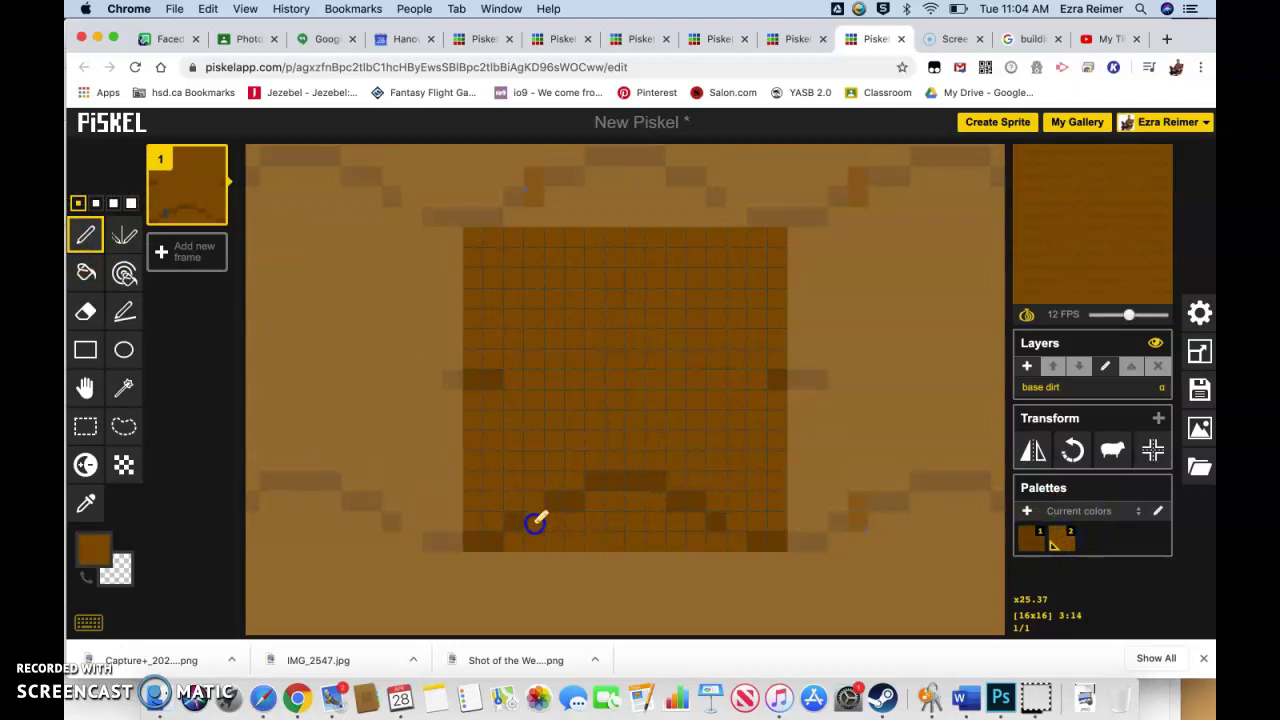
- Switch back to the darker brown and widen the lowest step on each side of the bottom arch to two pixels
click(1027, 545)
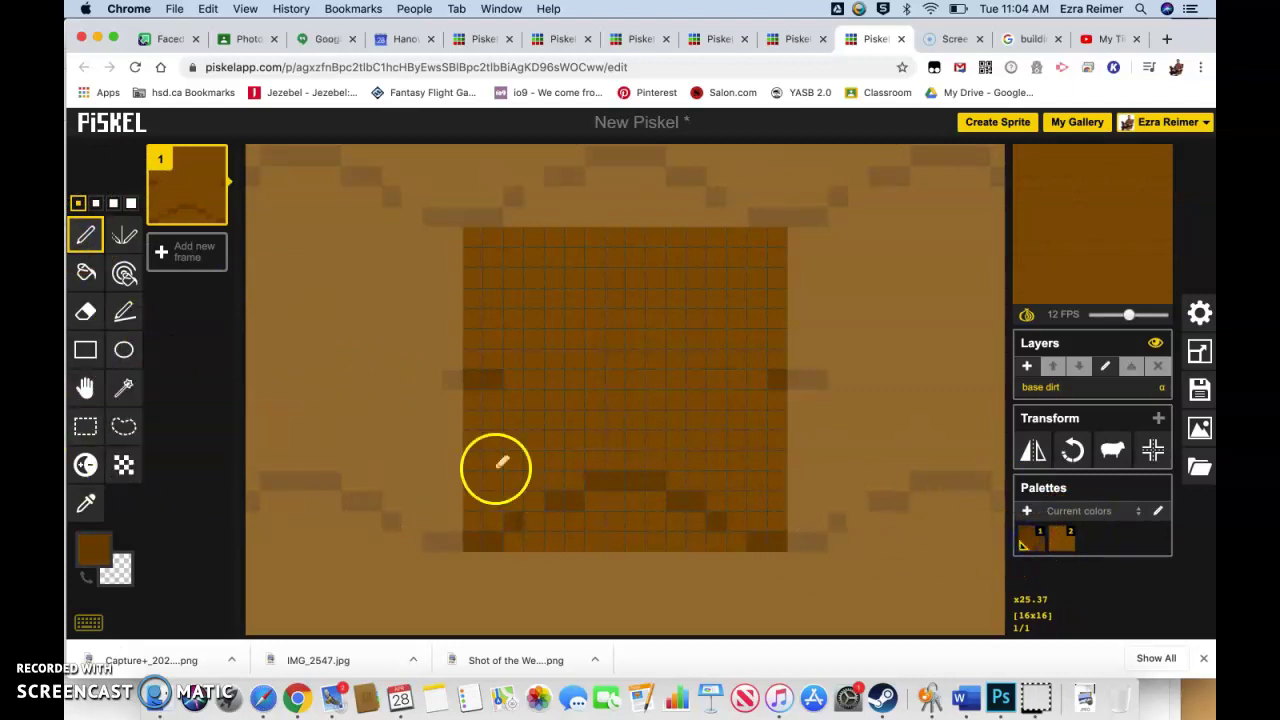
click(534, 520)
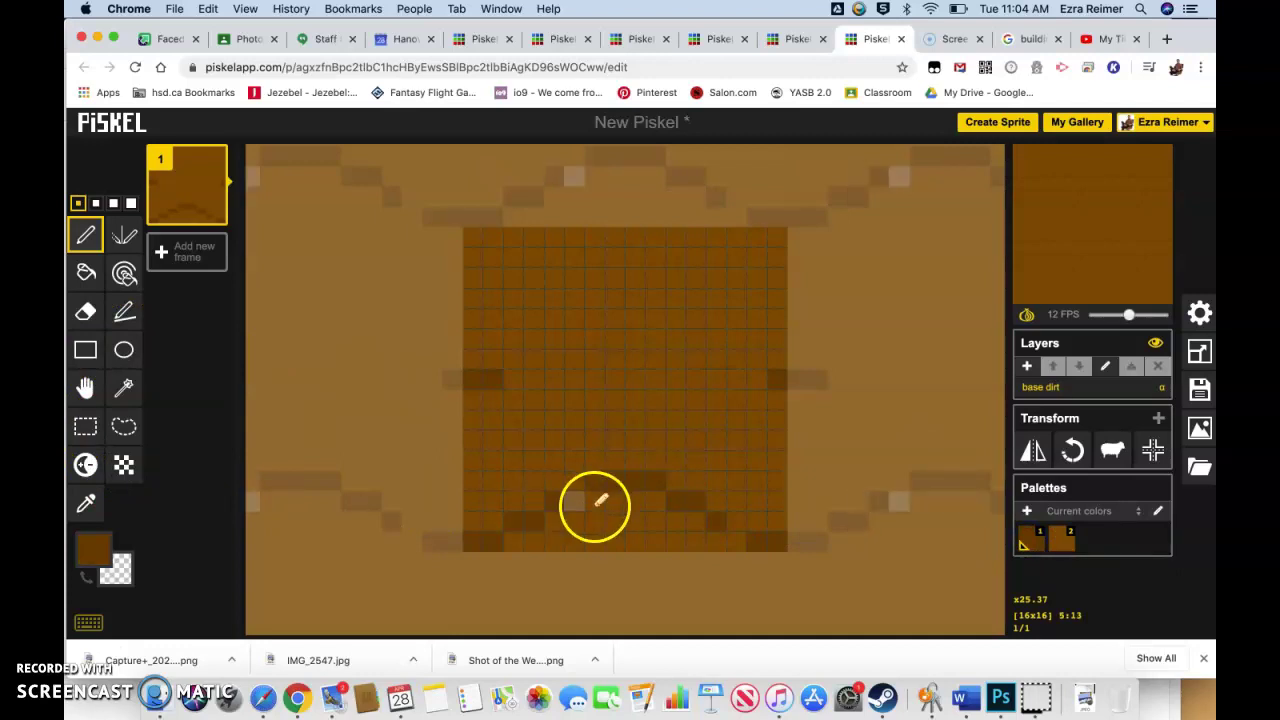
click(597, 504)
click(732, 521)
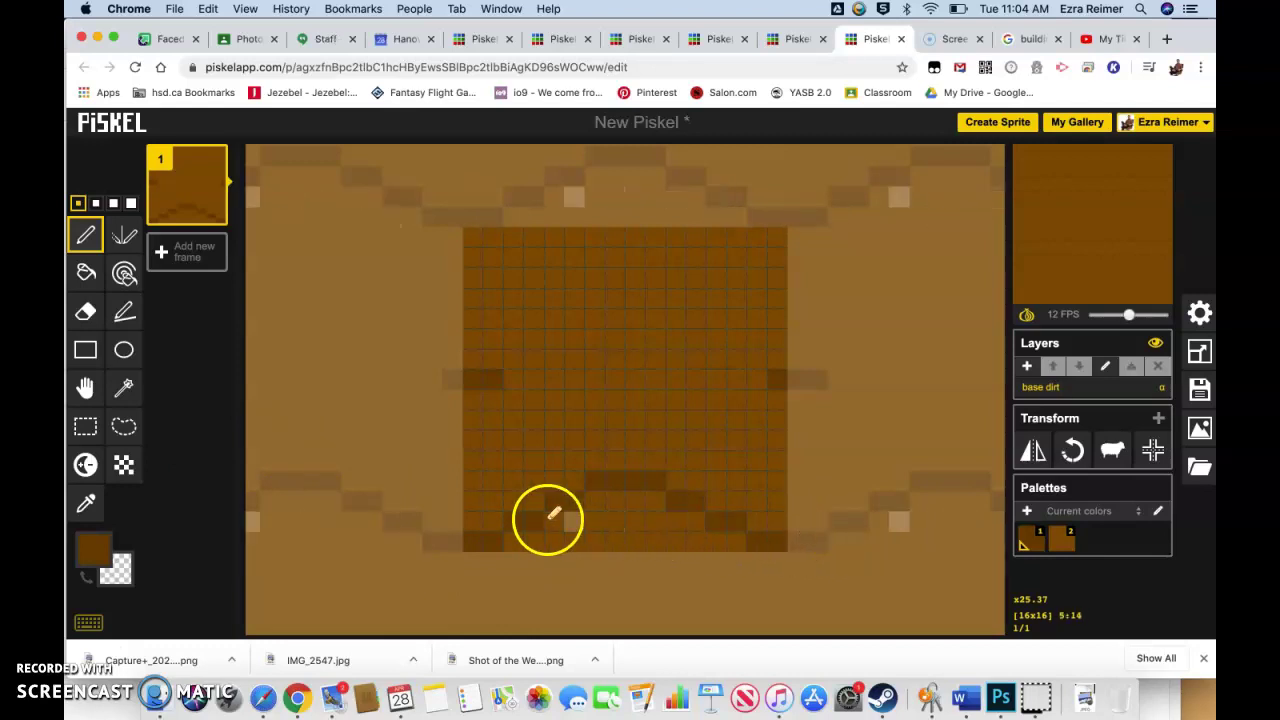
- Paint a matching stepped arch in darker brown between the middle-left and middle-right edge marks, with a four-pixel-wide peak
click(513, 361)
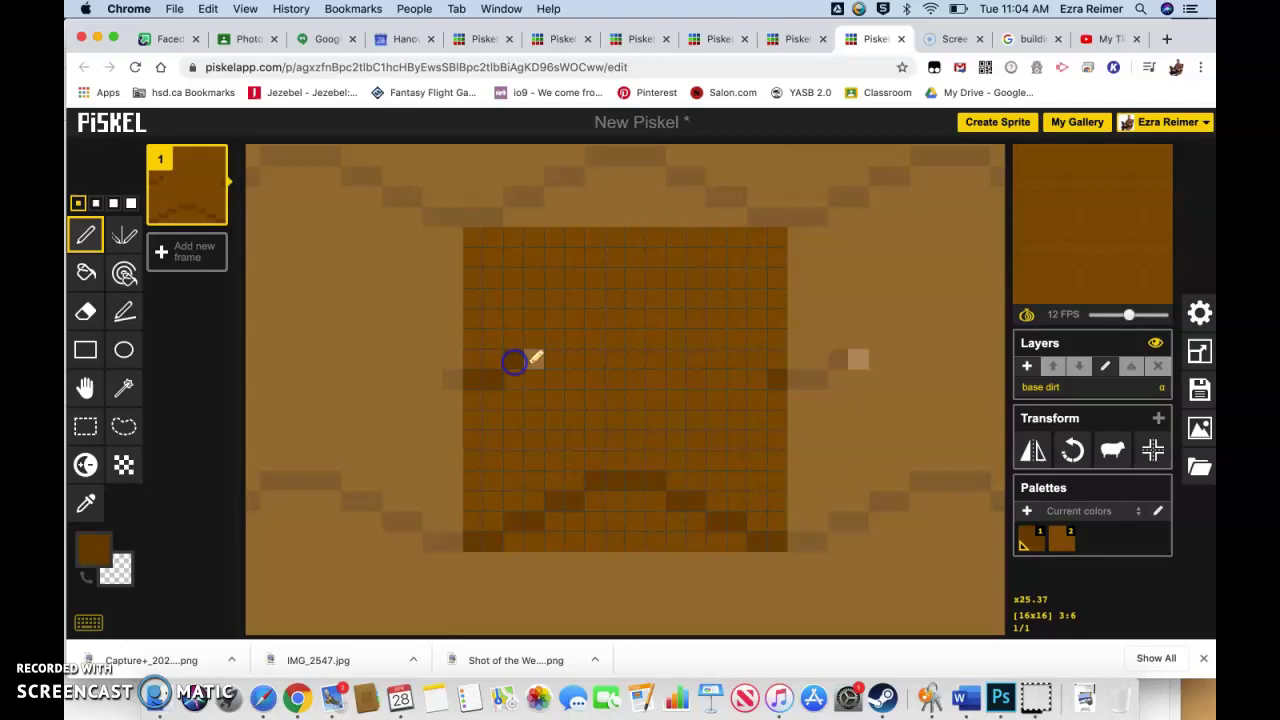
click(540, 356)
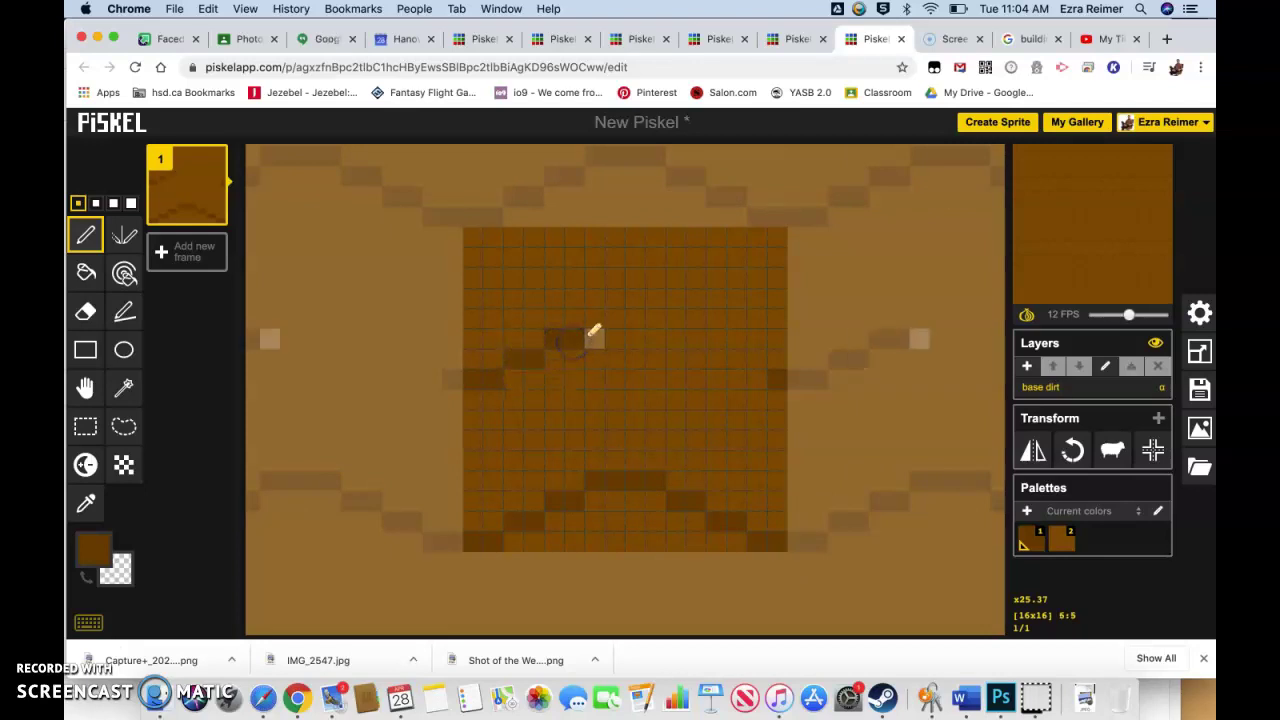
drag(617, 320, 660, 318)
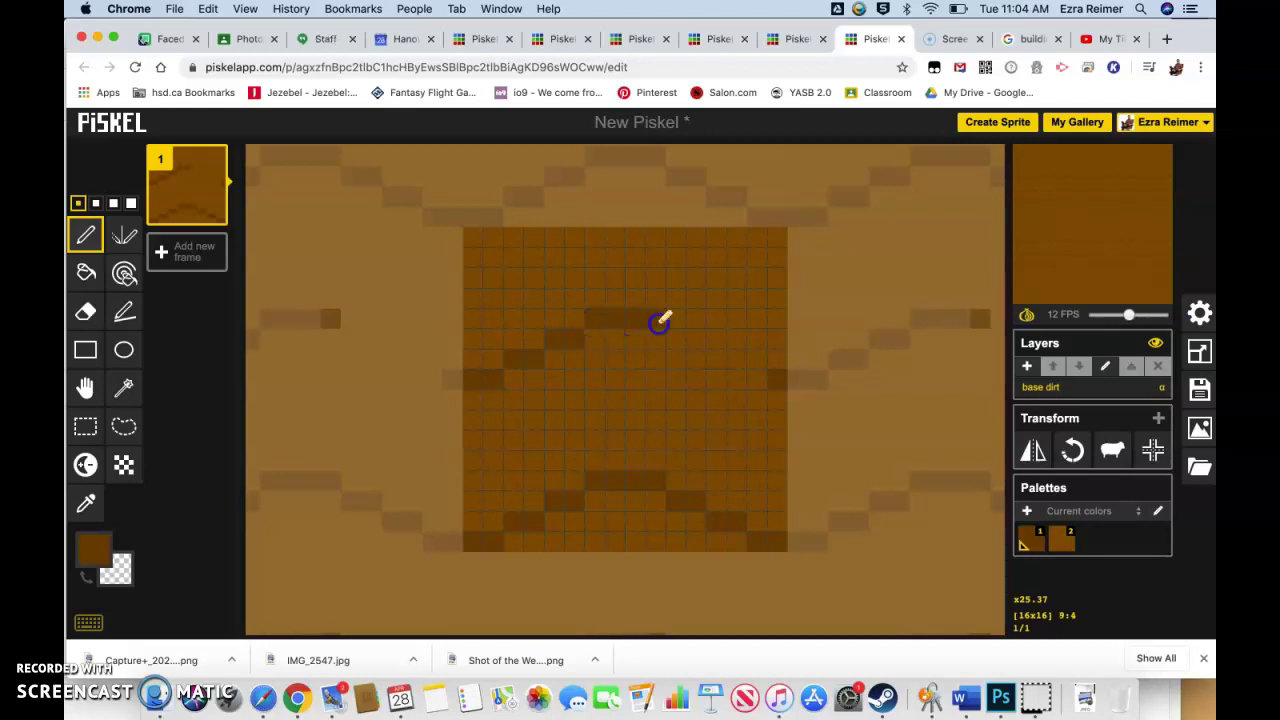
click(697, 344)
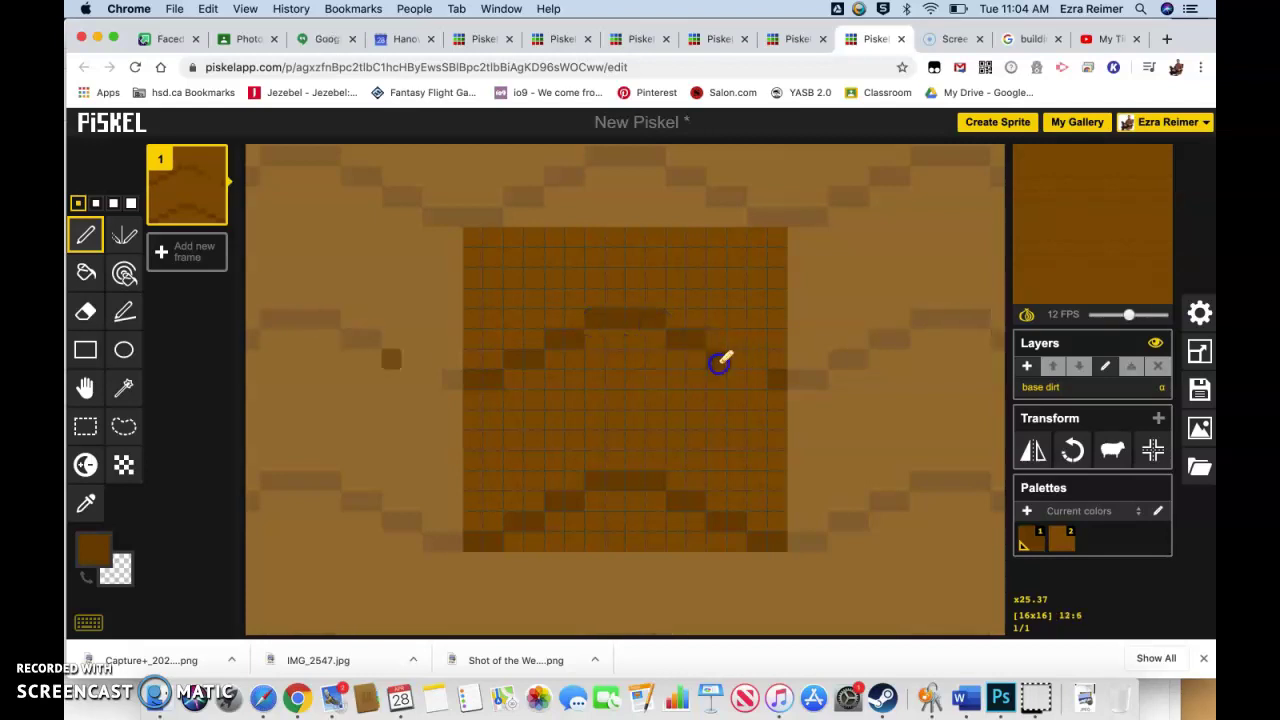
click(735, 358)
click(757, 382)
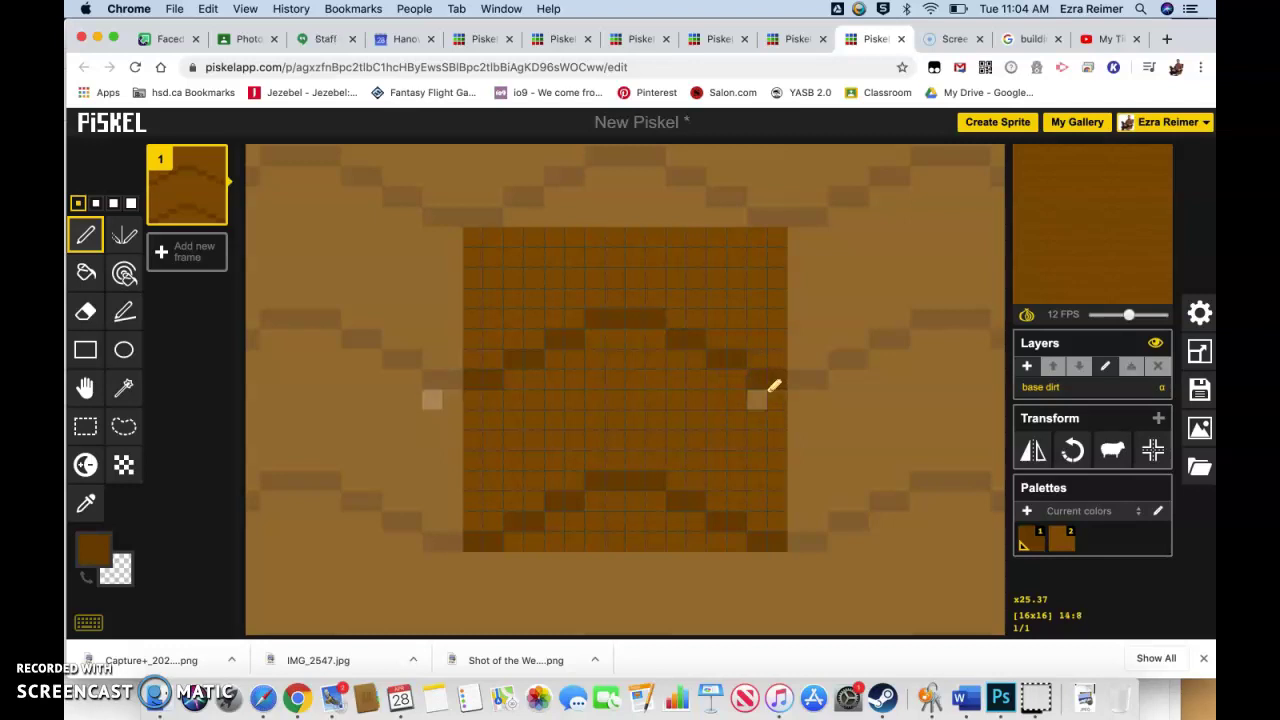
click(656, 358)
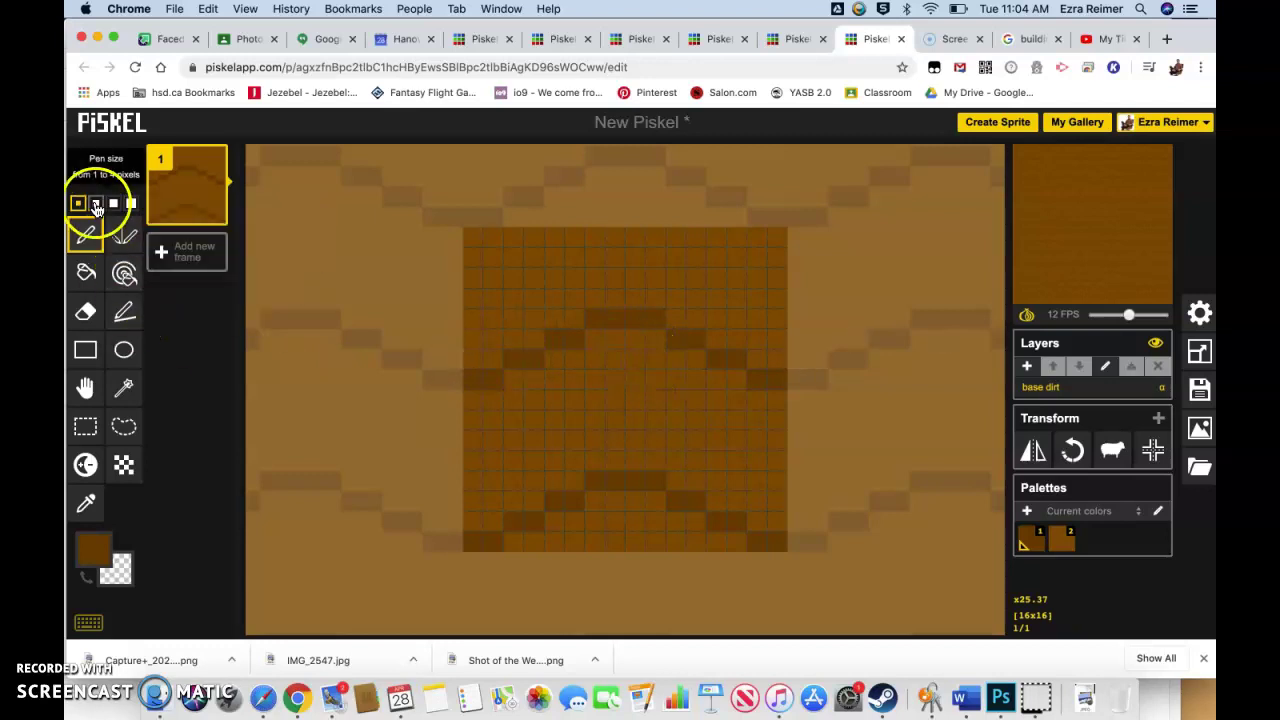
- Set the pen size to 2 pixels and thicken the upper arch upward along its whole length
click(96, 204)
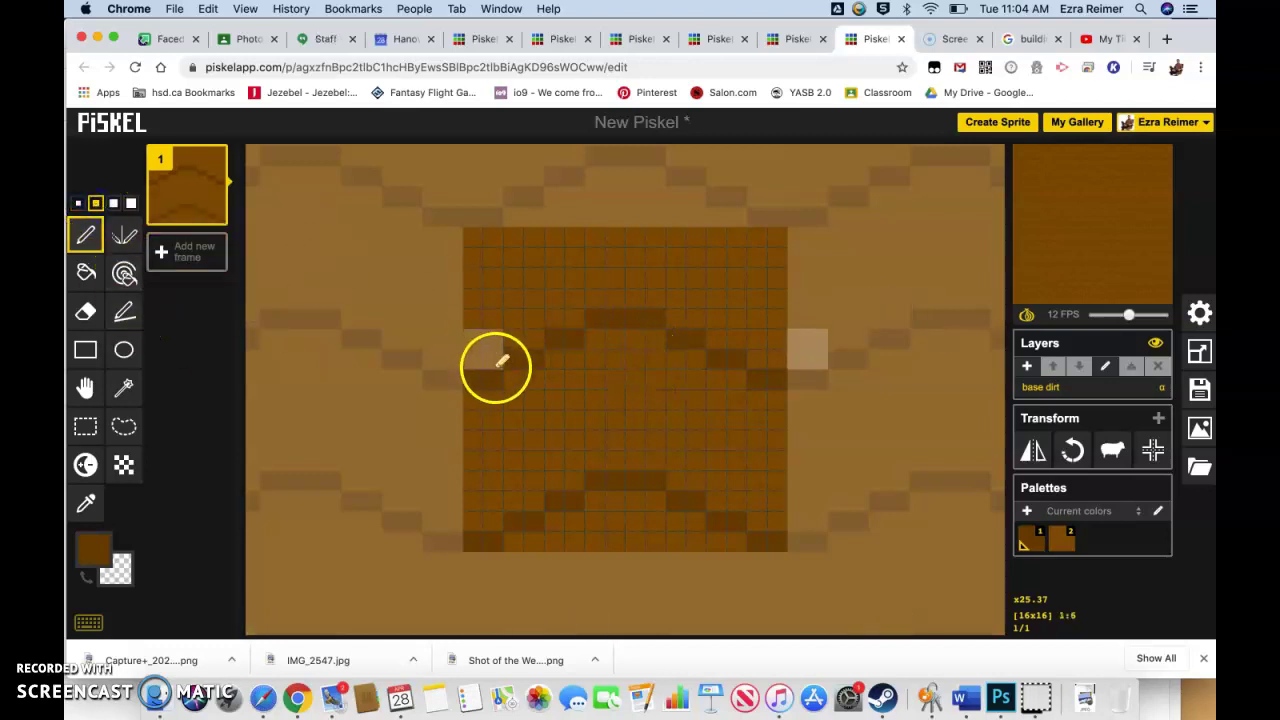
click(490, 382)
click(528, 359)
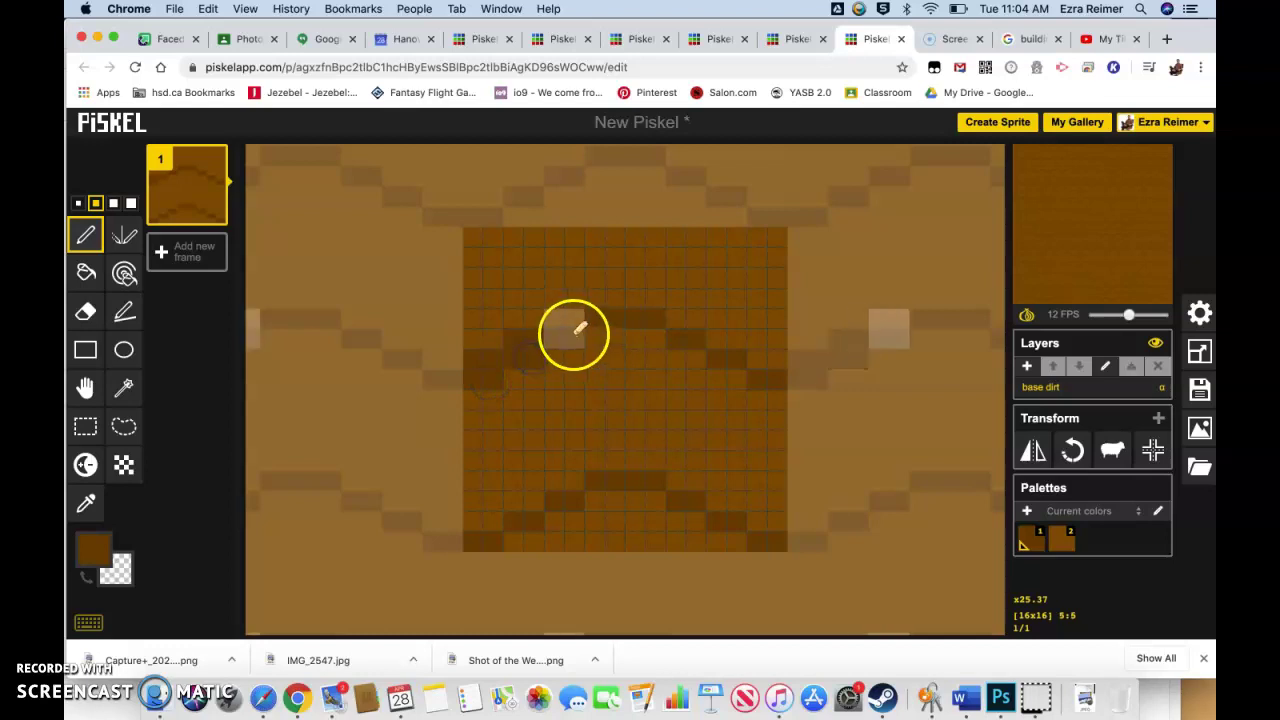
click(571, 332)
mouse_move(618, 310)
mouse_down()
mouse_move(651, 306)
mouse_move(746, 349)
mouse_move(791, 390)
mouse_move(778, 385)
mouse_up()
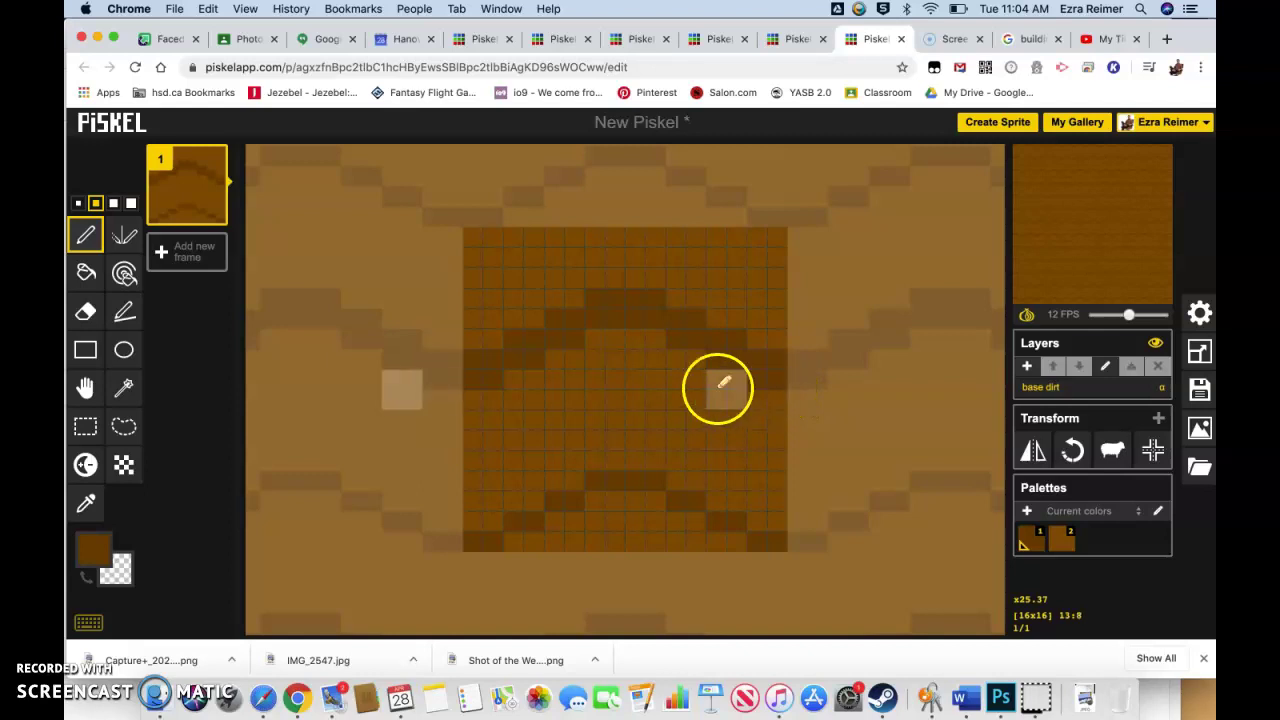
- Thicken the bottom arch upward to two pixels, from the bottom-left corner over the peak to the bottom-right corner
click(492, 546)
click(529, 511)
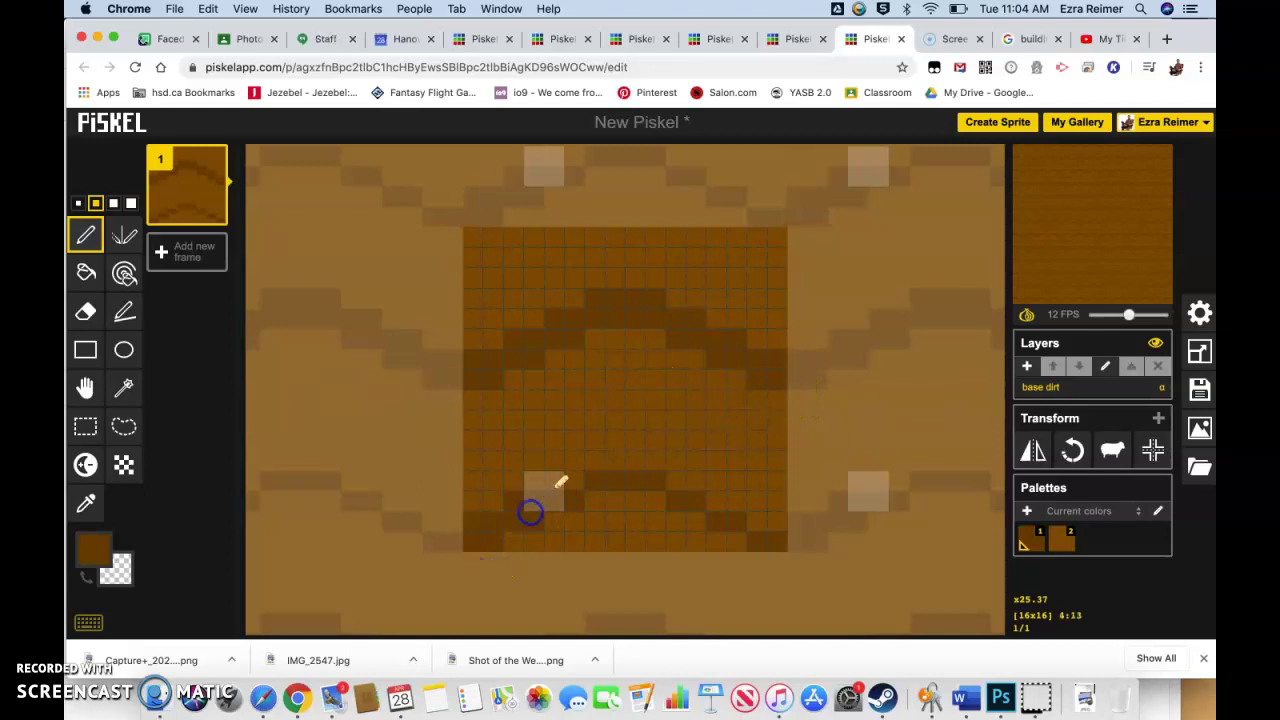
click(574, 496)
mouse_move(608, 463)
mouse_down()
mouse_move(650, 473)
mouse_move(700, 492)
mouse_up()
click(695, 498)
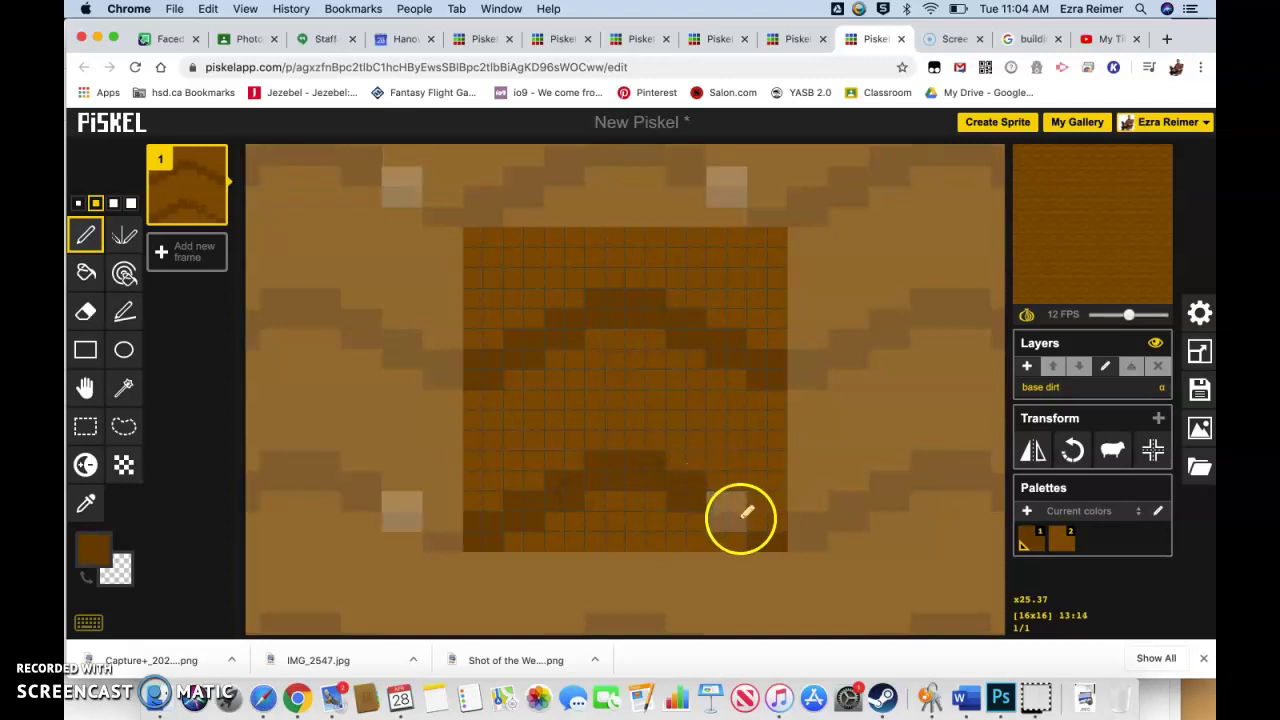
click(740, 518)
click(779, 542)
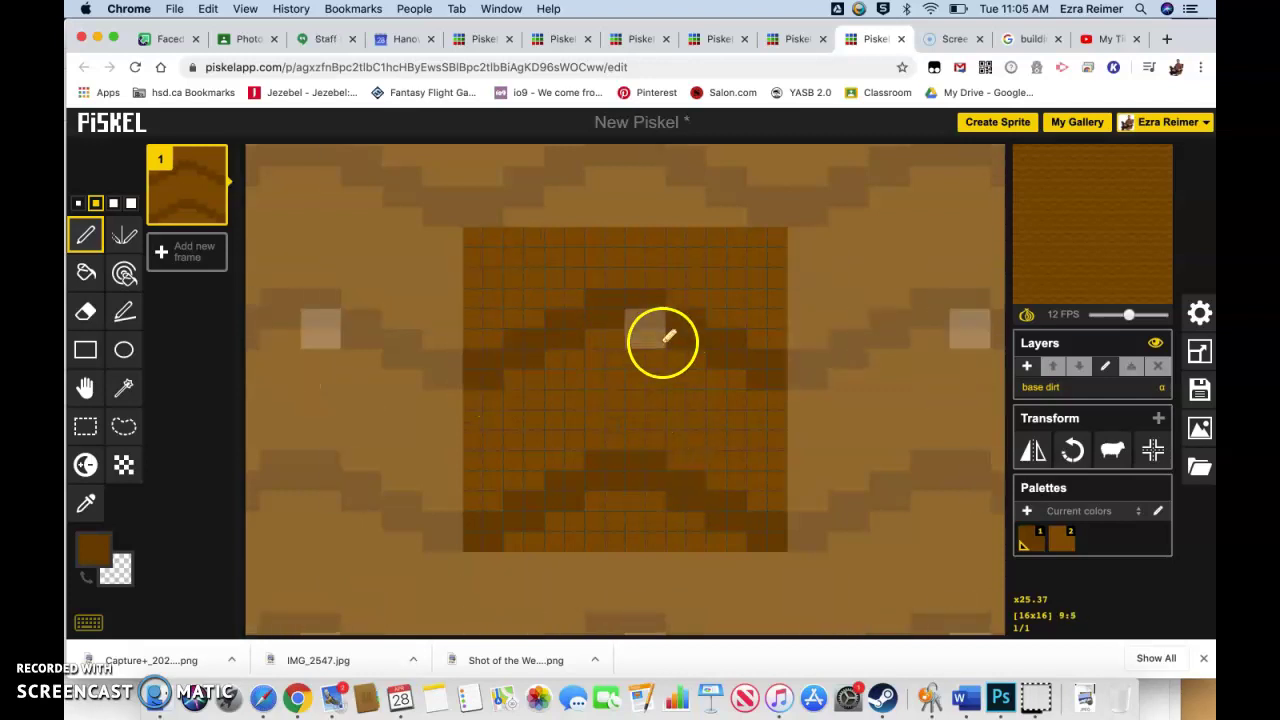
- Add another darker brown layer on top of the bottom arch across both slopes and the peak, making it thicker than the upper arch
click(485, 514)
click(527, 495)
click(570, 480)
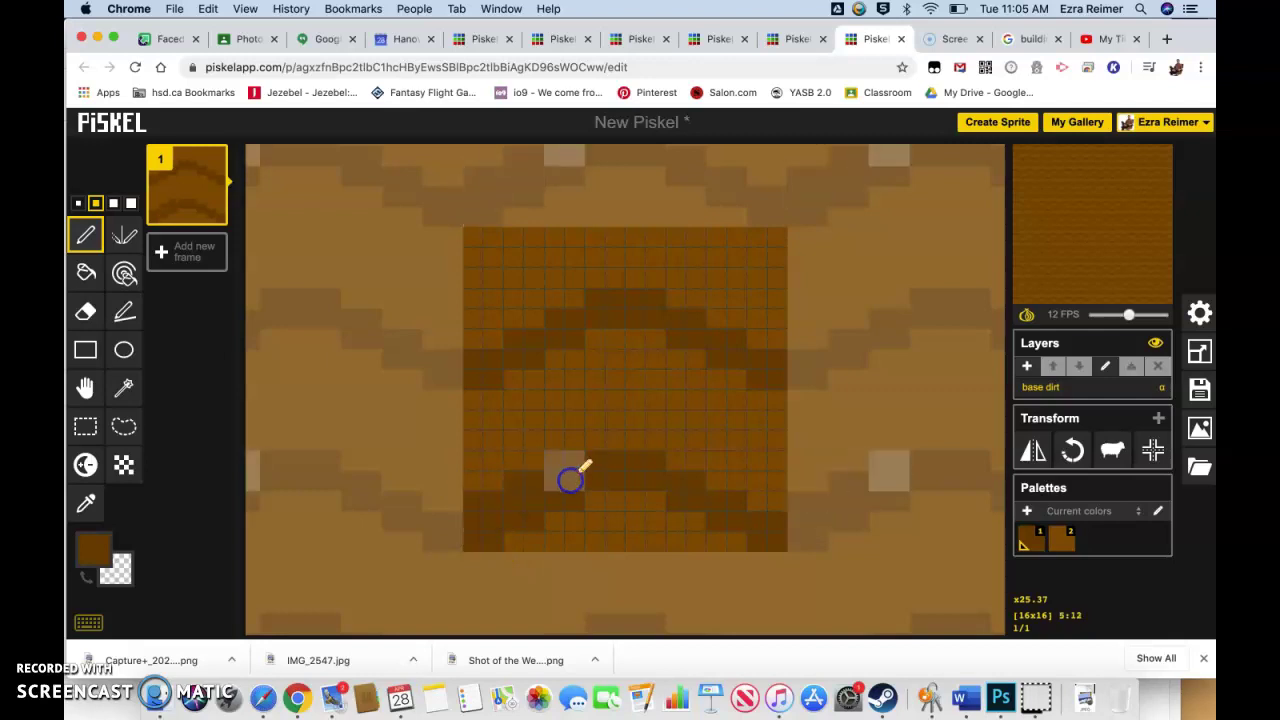
click(607, 458)
click(632, 456)
click(641, 458)
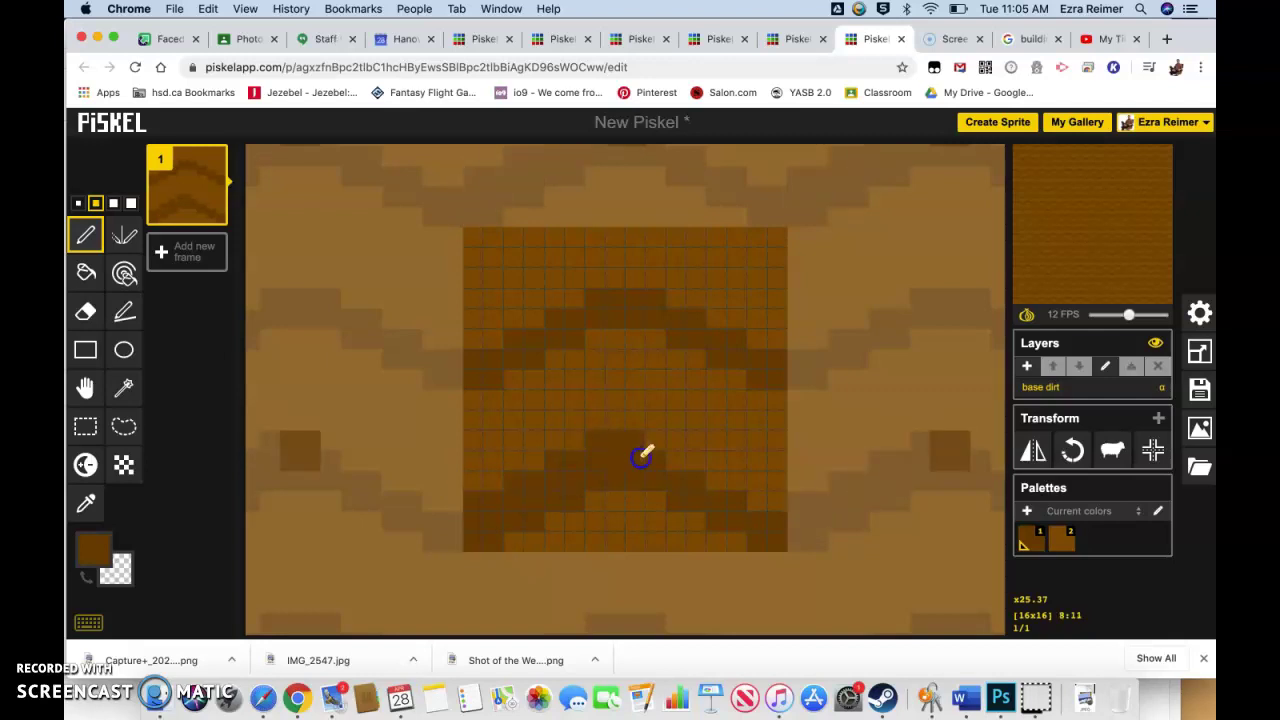
click(654, 457)
click(693, 486)
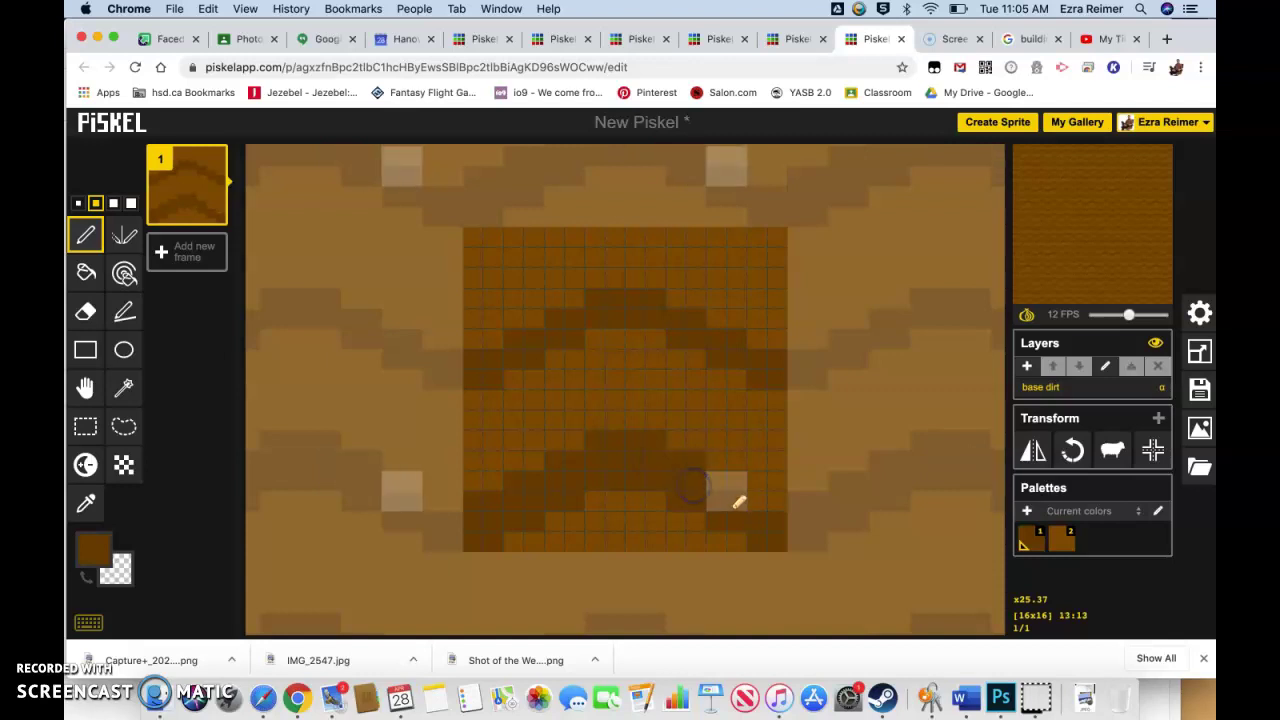
click(780, 532)
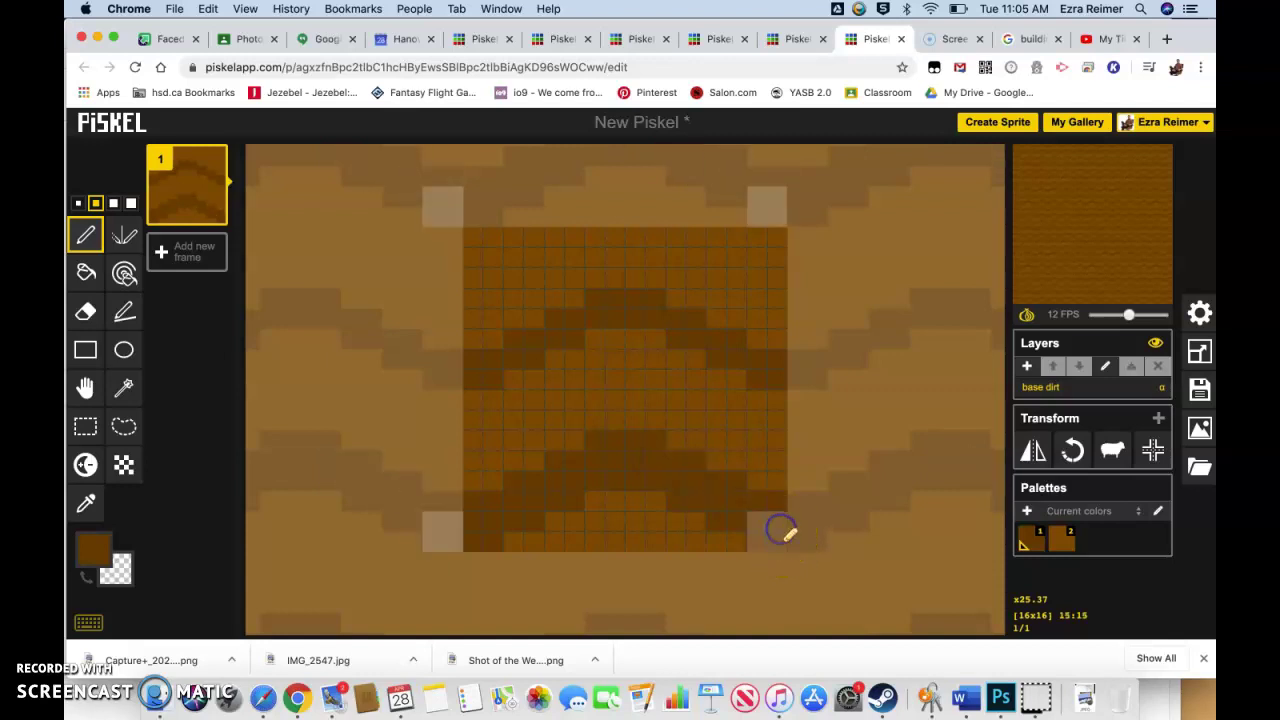
- Thicken the upper arch upward to three pixels in darker brown, from the left edge over the peak to the right edge
click(490, 368)
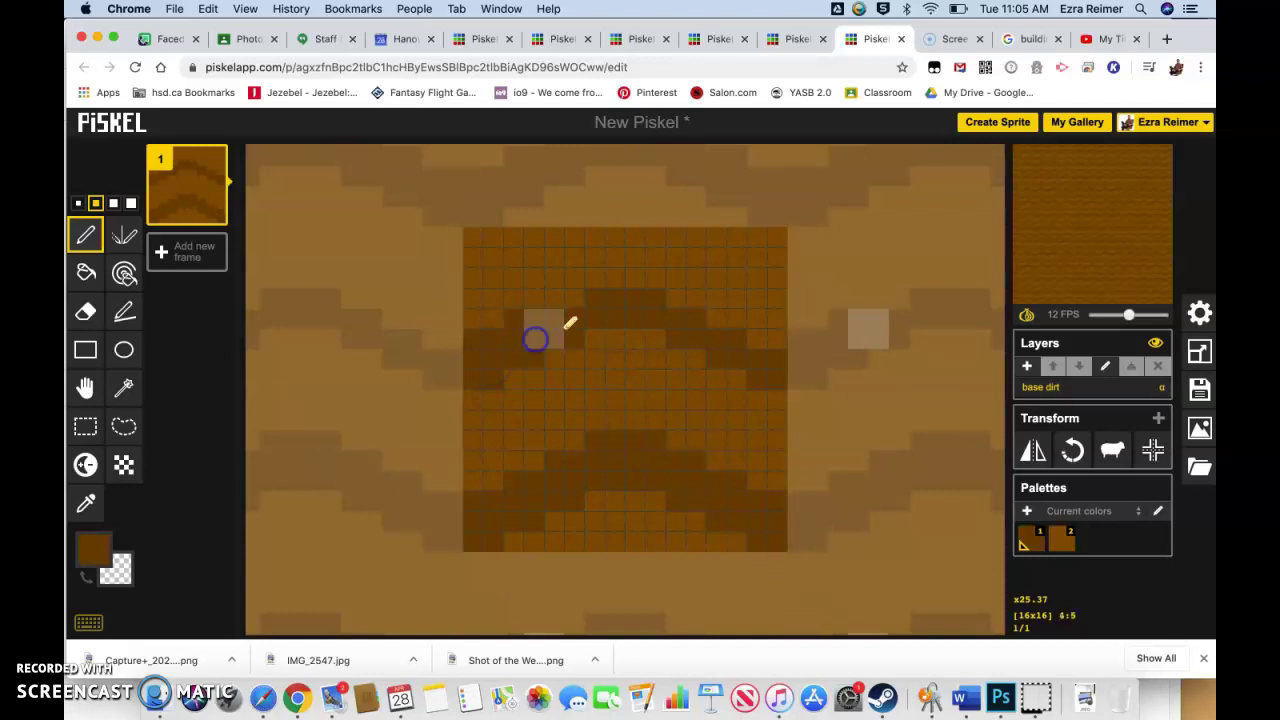
click(607, 291)
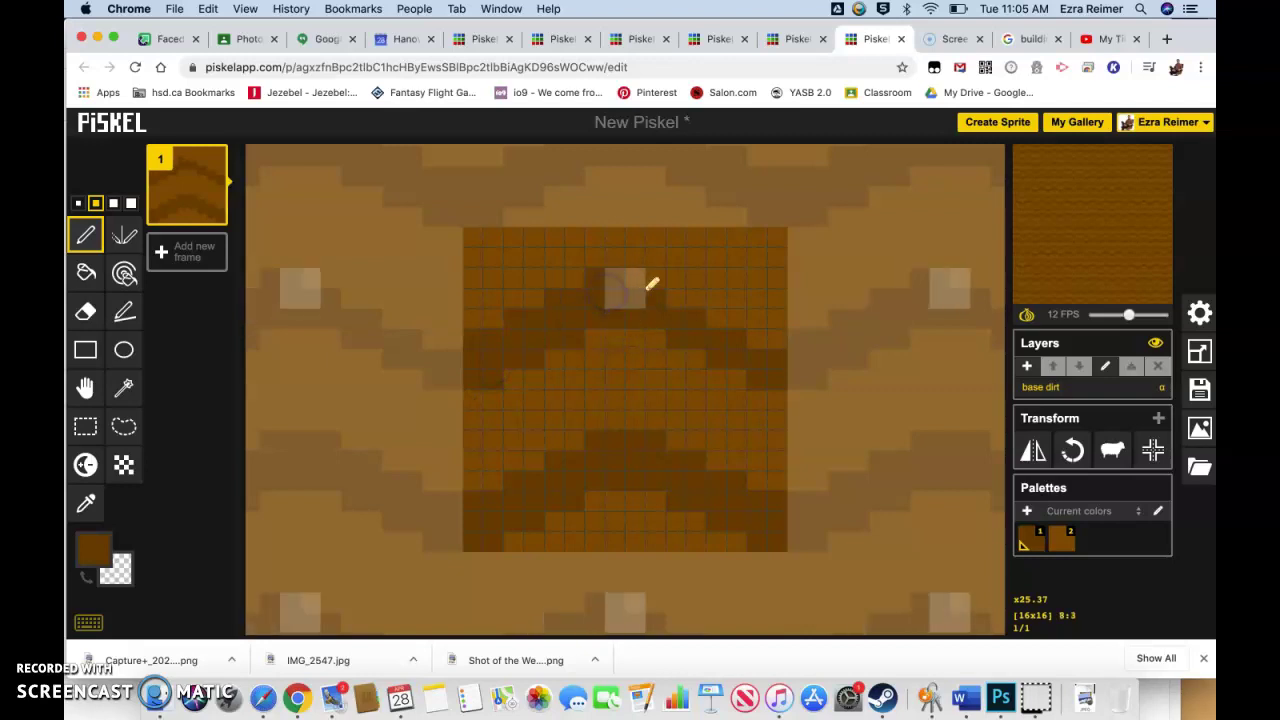
click(690, 314)
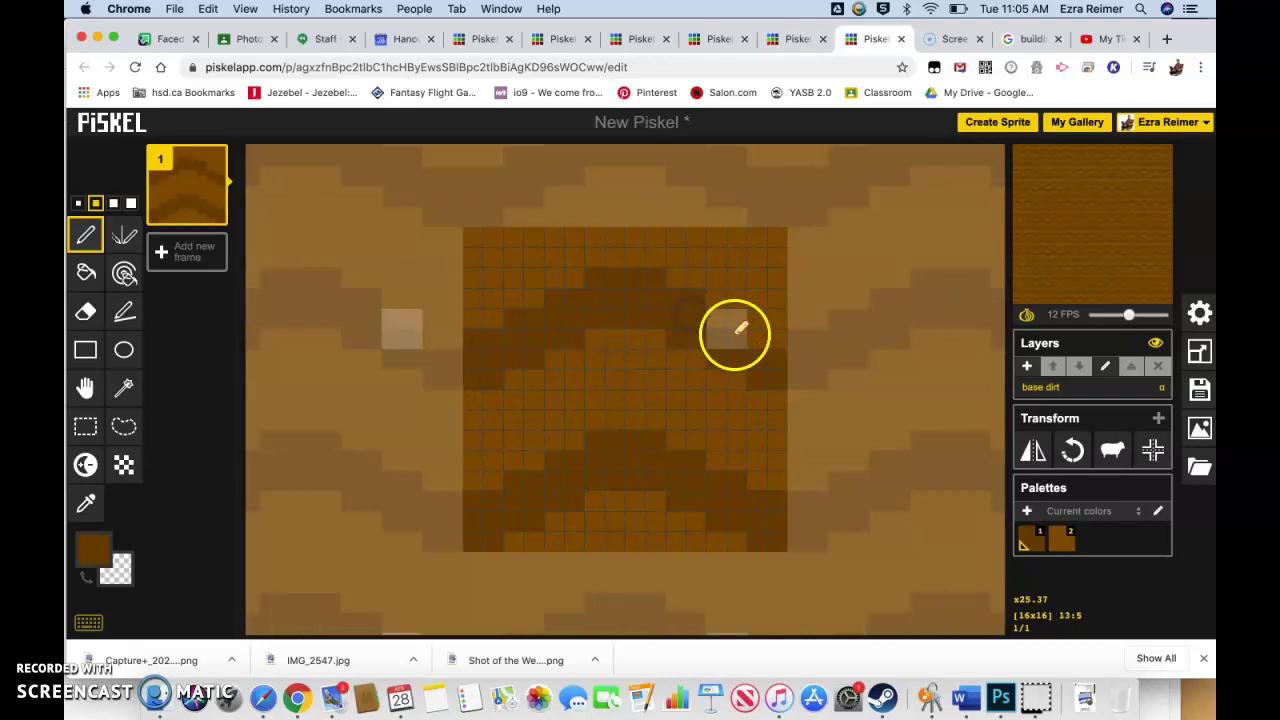
click(778, 361)
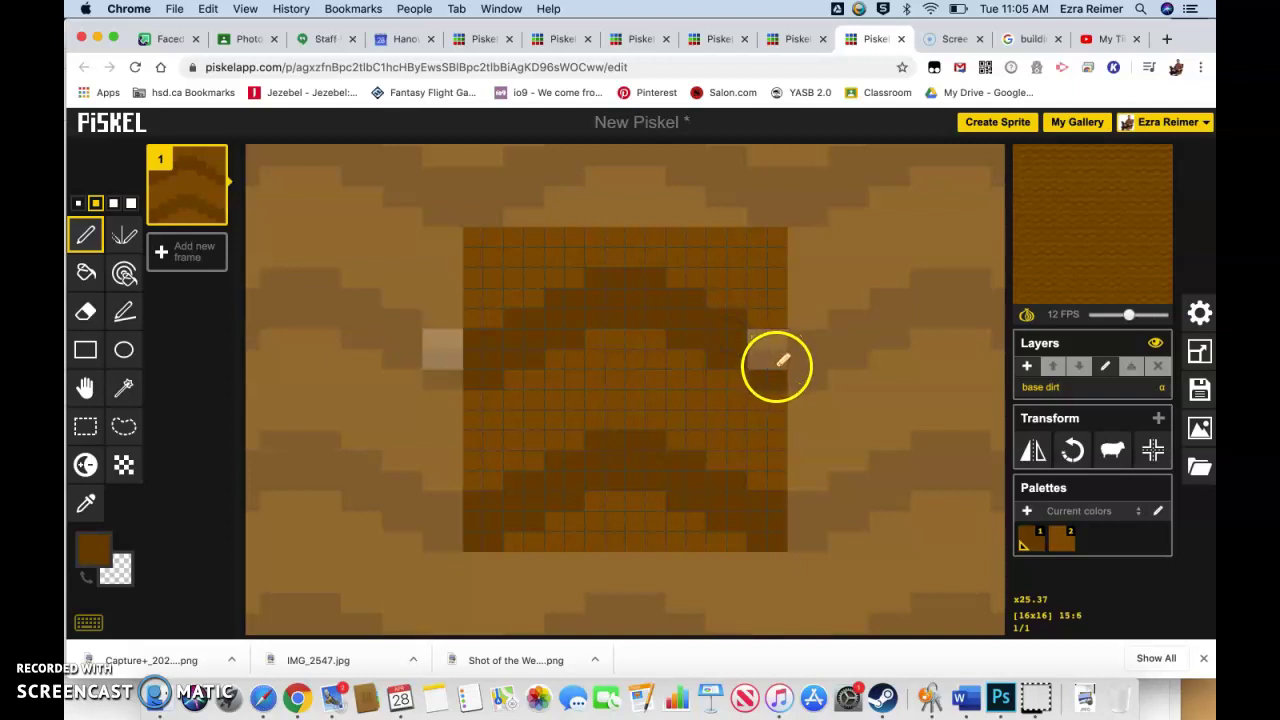
click(773, 365)
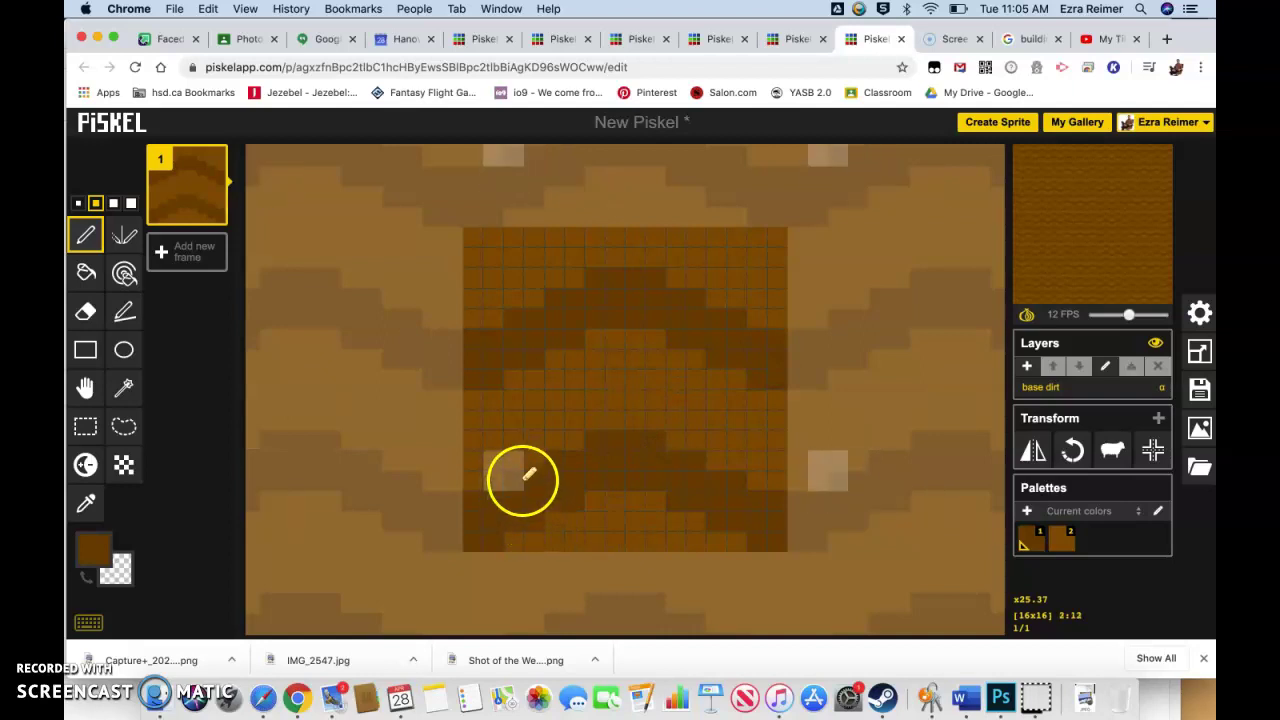
- Add one more darker brown layer on top of the upper arch across both slopes and the peak, making it four pixels thick
drag(526, 463, 523, 420)
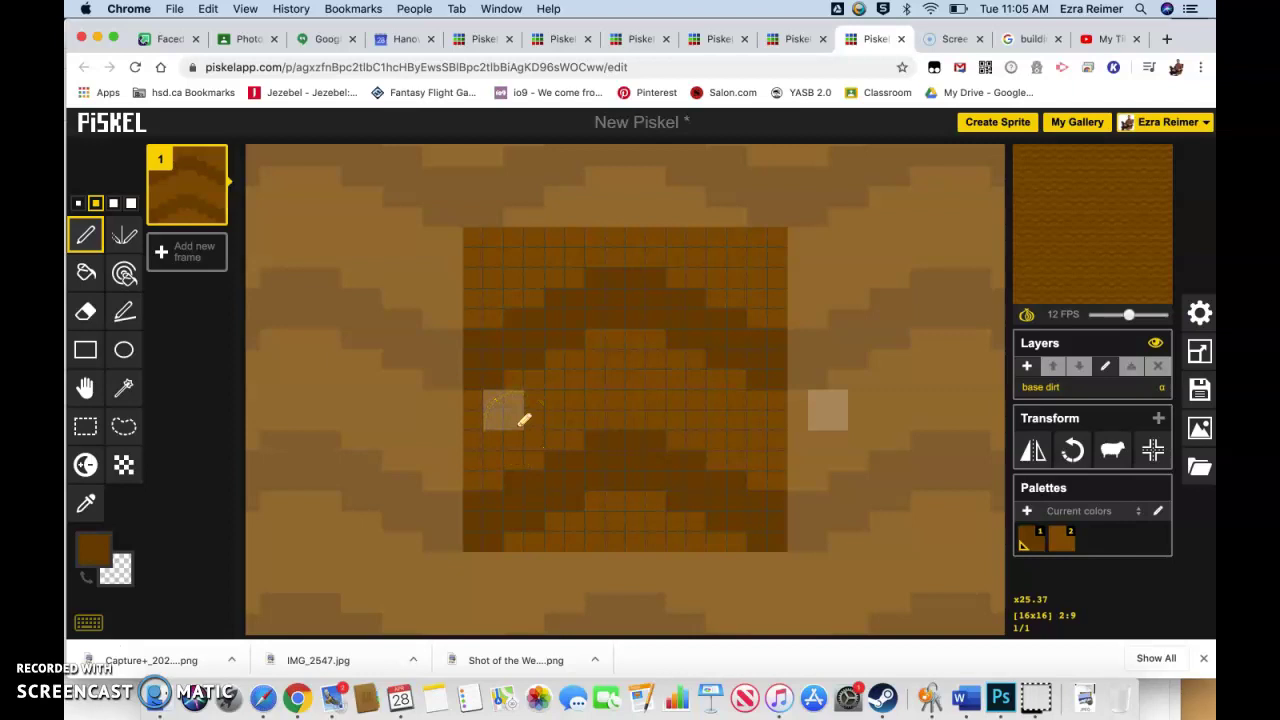
mouse_move(523, 420)
mouse_down()
mouse_move(558, 422)
mouse_move(510, 393)
mouse_move(499, 348)
mouse_up()
click(490, 336)
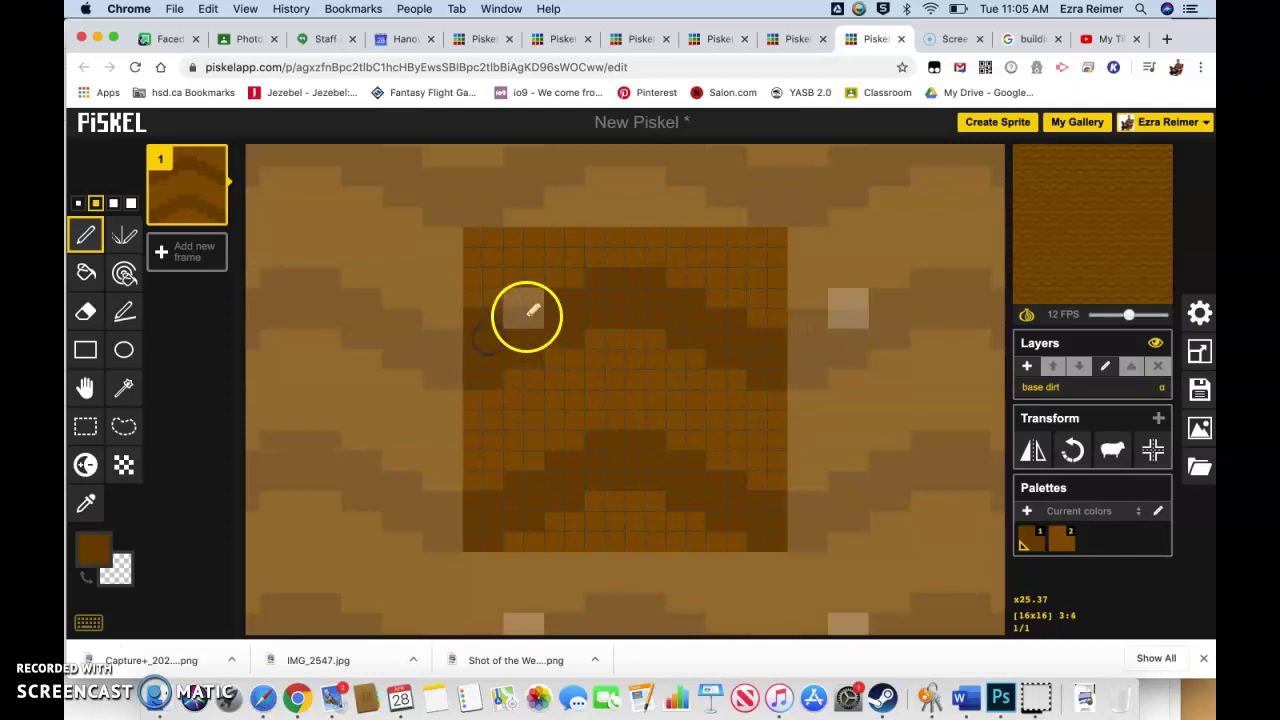
click(526, 316)
click(574, 294)
click(609, 272)
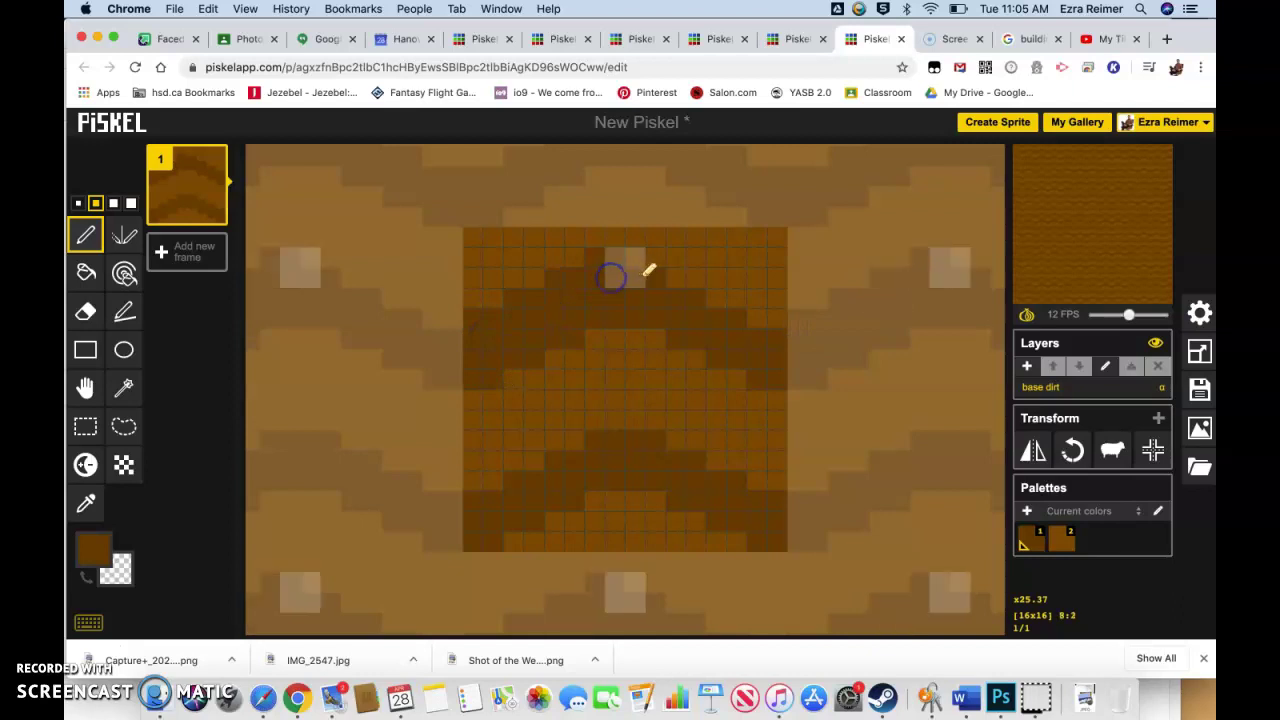
click(650, 270)
click(697, 303)
click(731, 318)
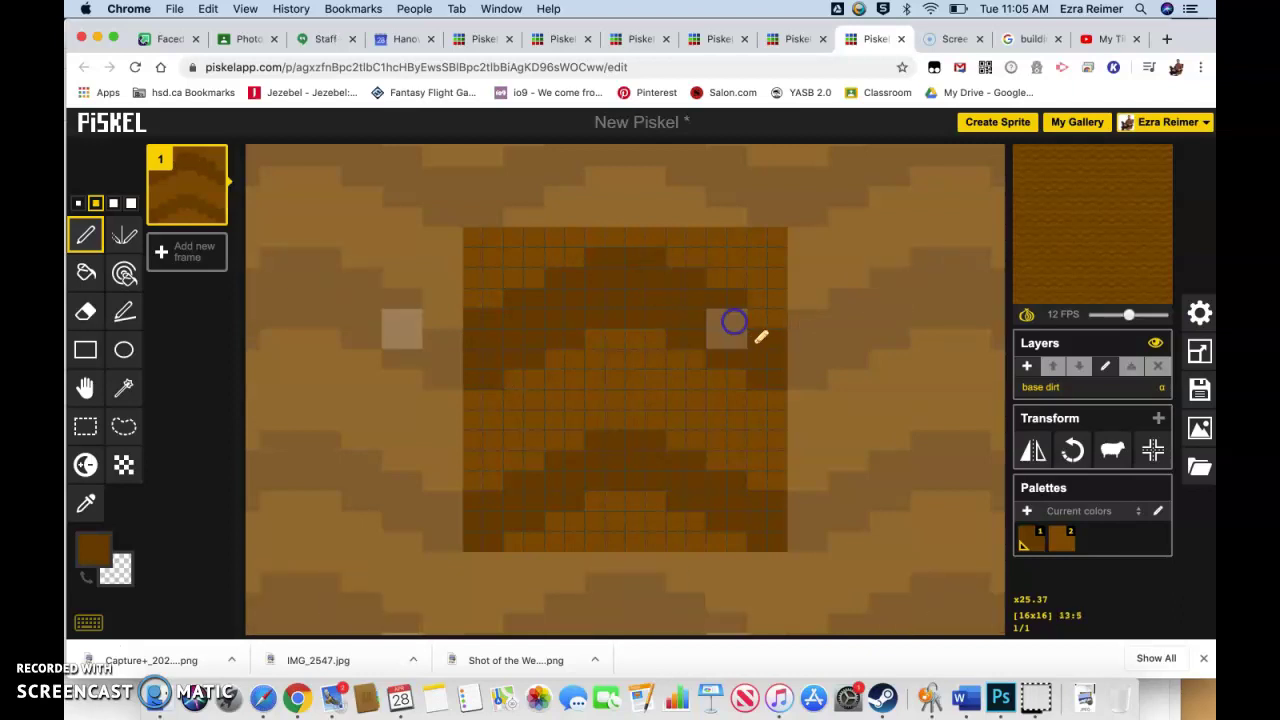
click(774, 343)
- Thicken the bottom arch upward to four pixels along both slopes and the peak, matching the upper arch
click(619, 455)
click(497, 509)
click(560, 491)
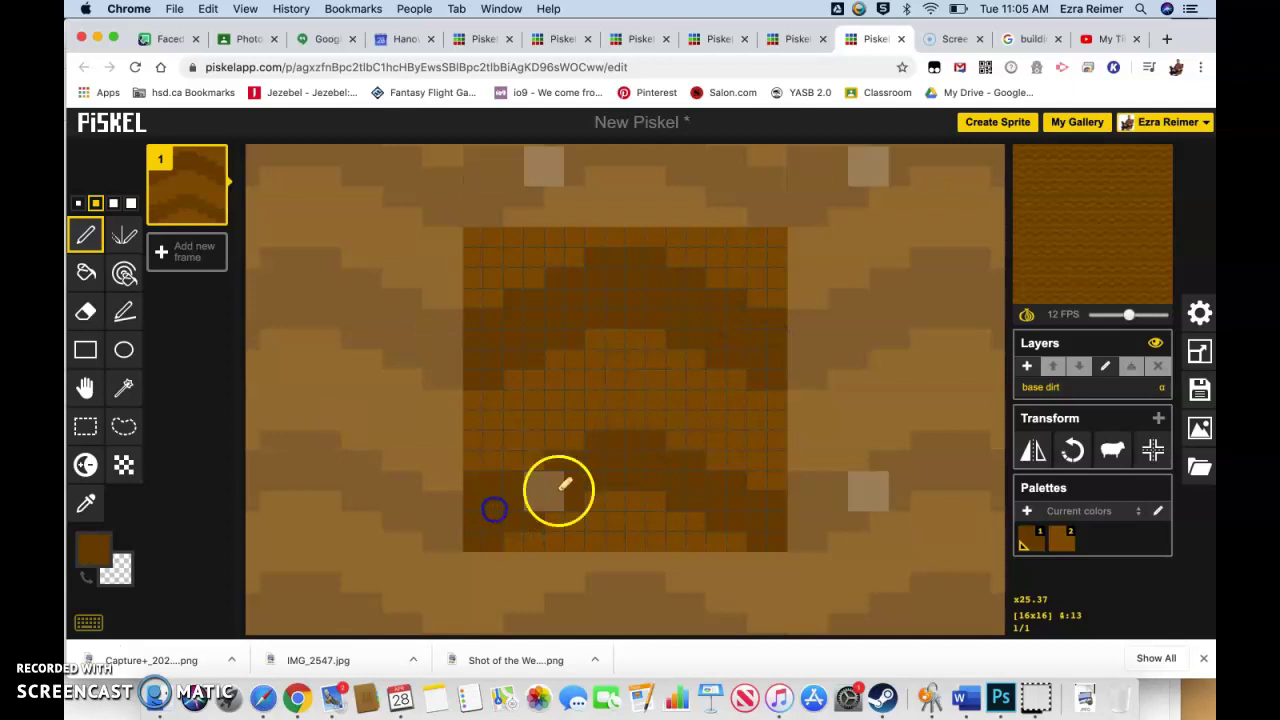
click(540, 480)
click(613, 443)
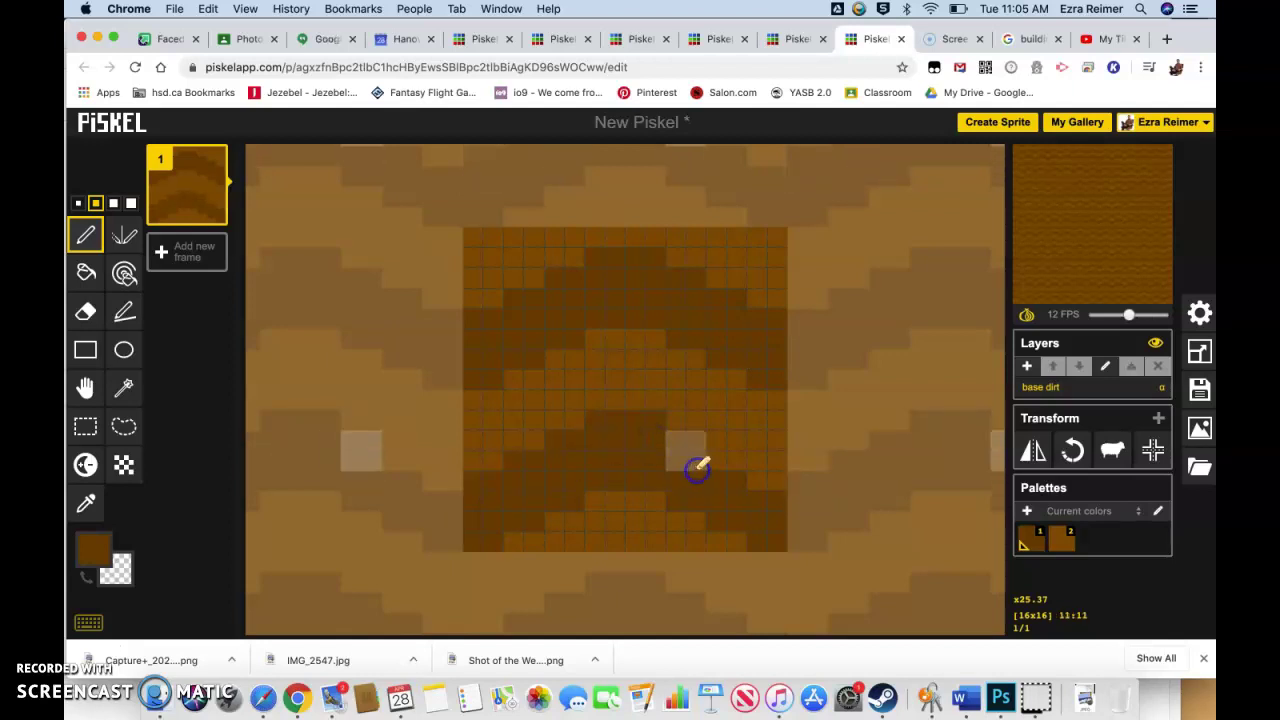
click(733, 488)
click(775, 505)
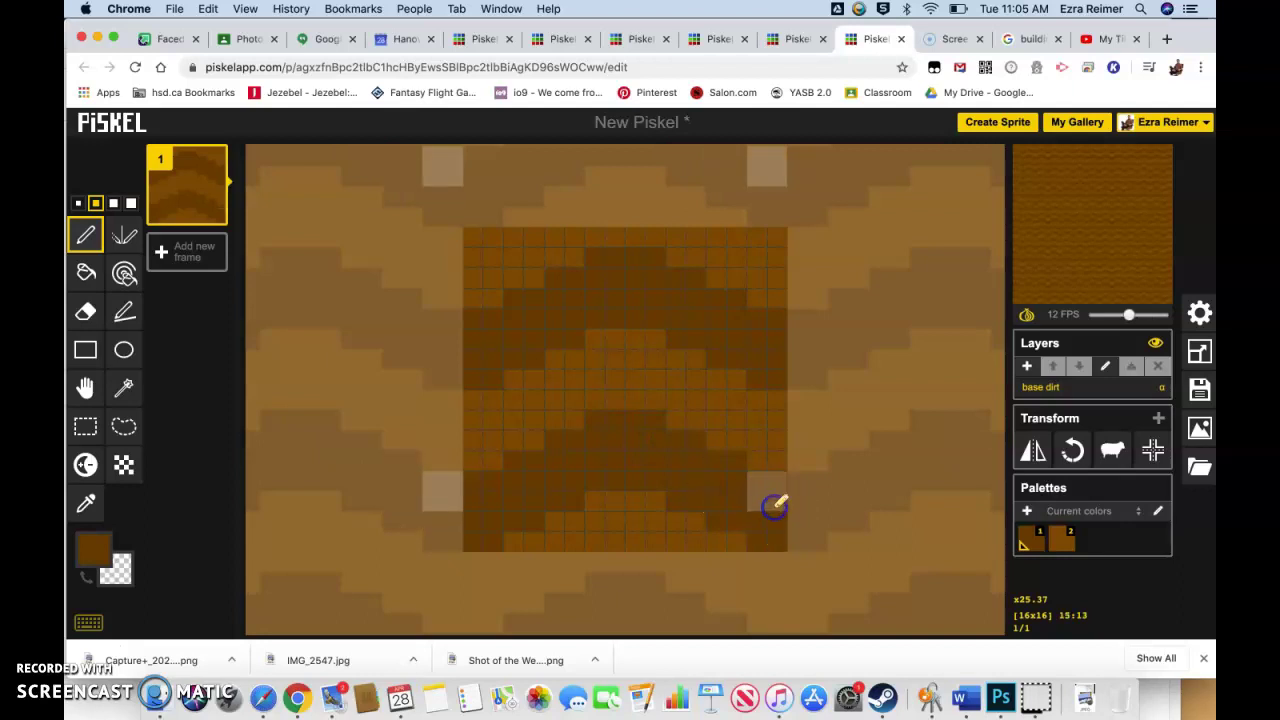
click(722, 494)
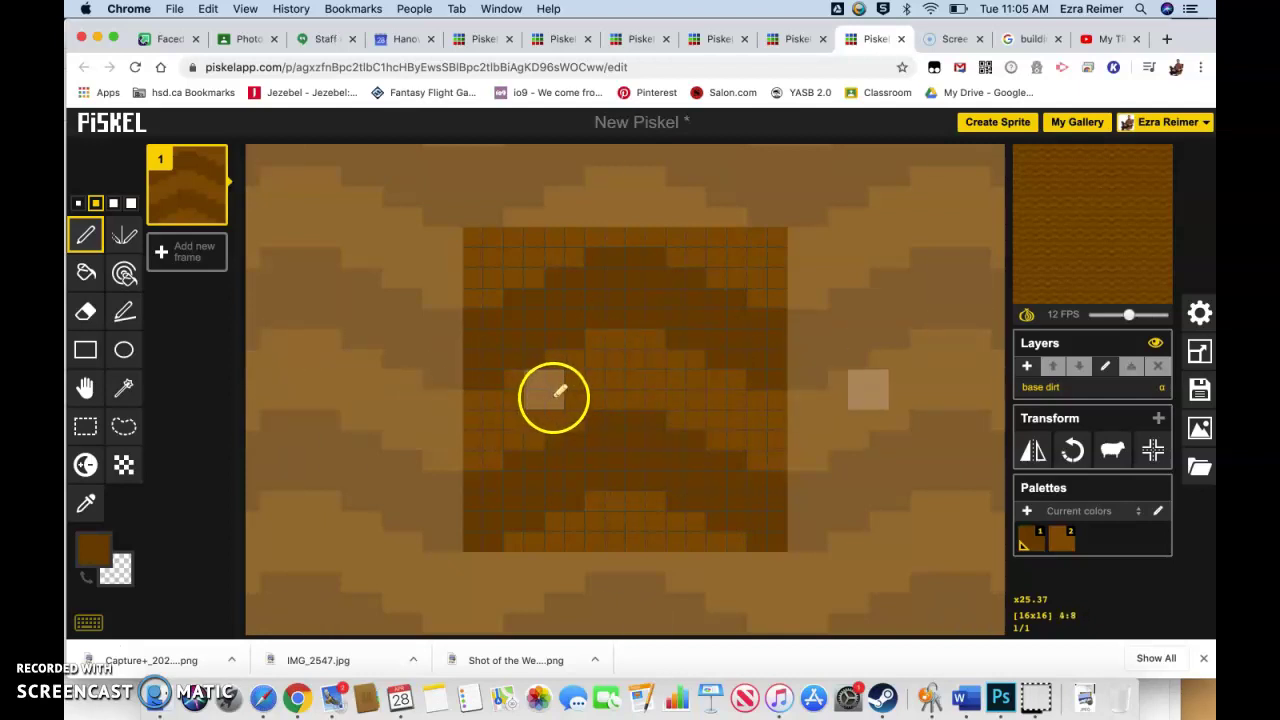
- With an even darker brown and a 1-pixel pen, outline the top edge of the upper arch across the full tile width
click(100, 552)
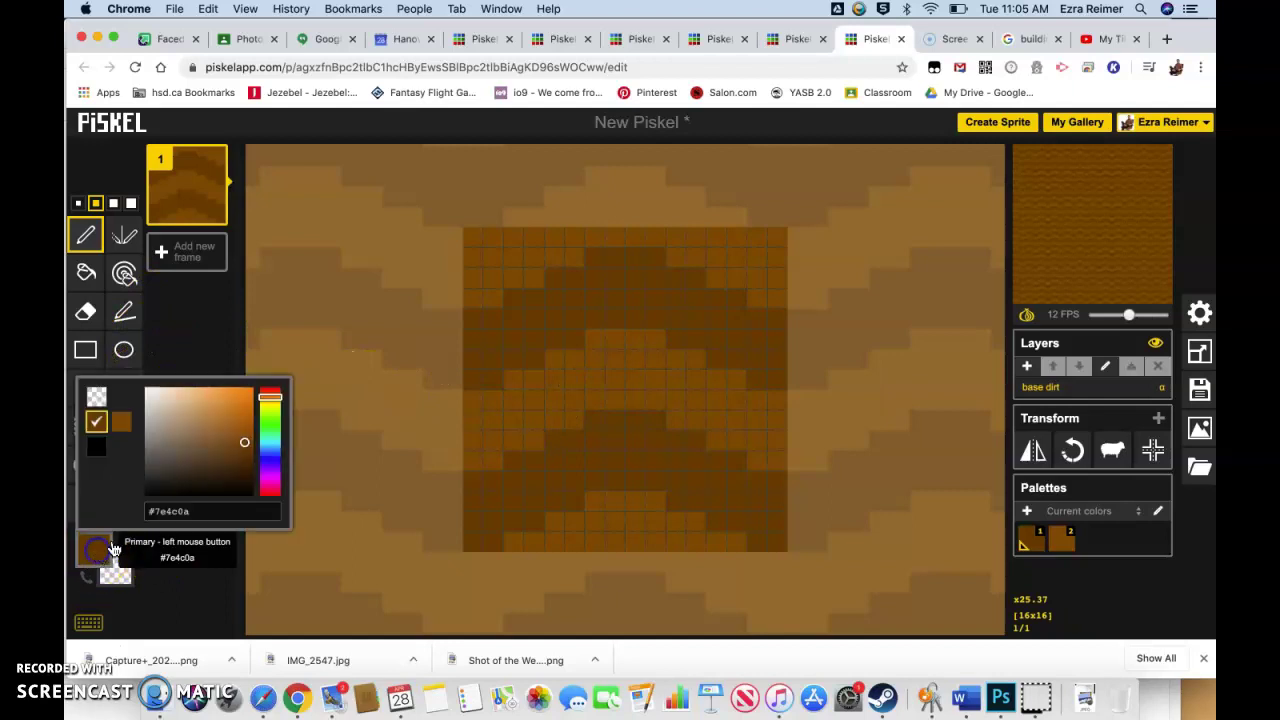
click(245, 450)
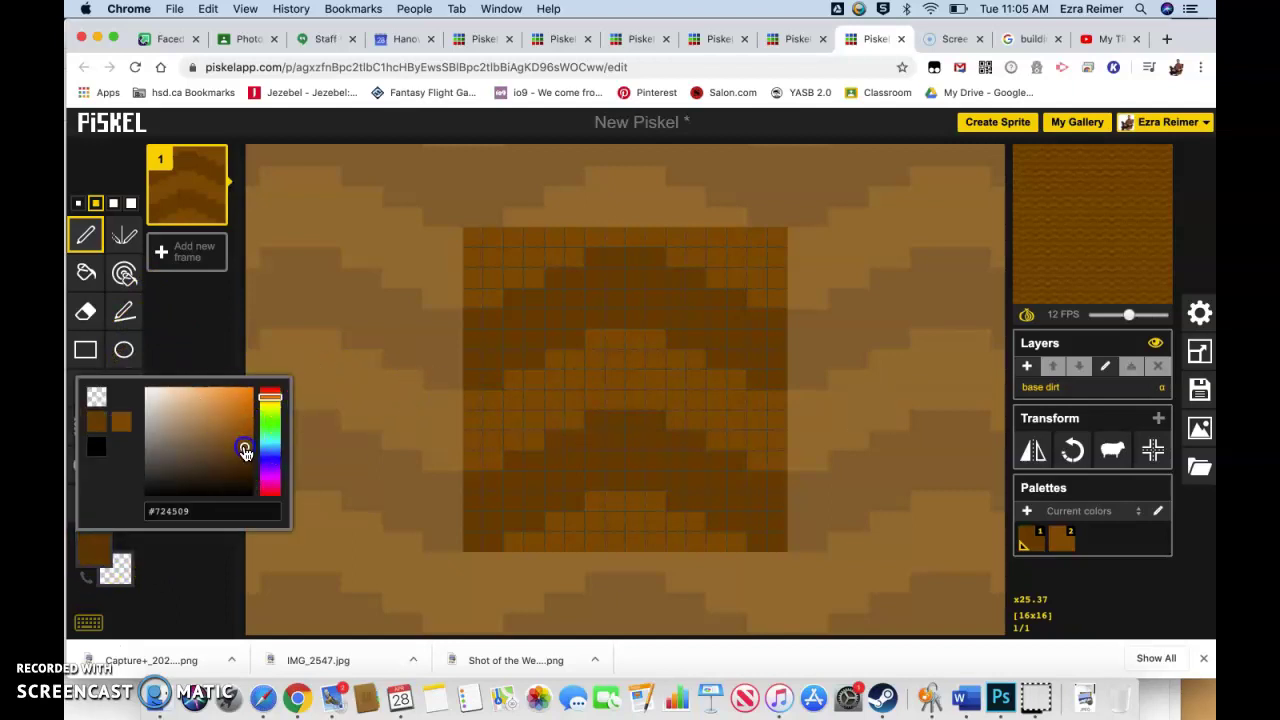
click(86, 234)
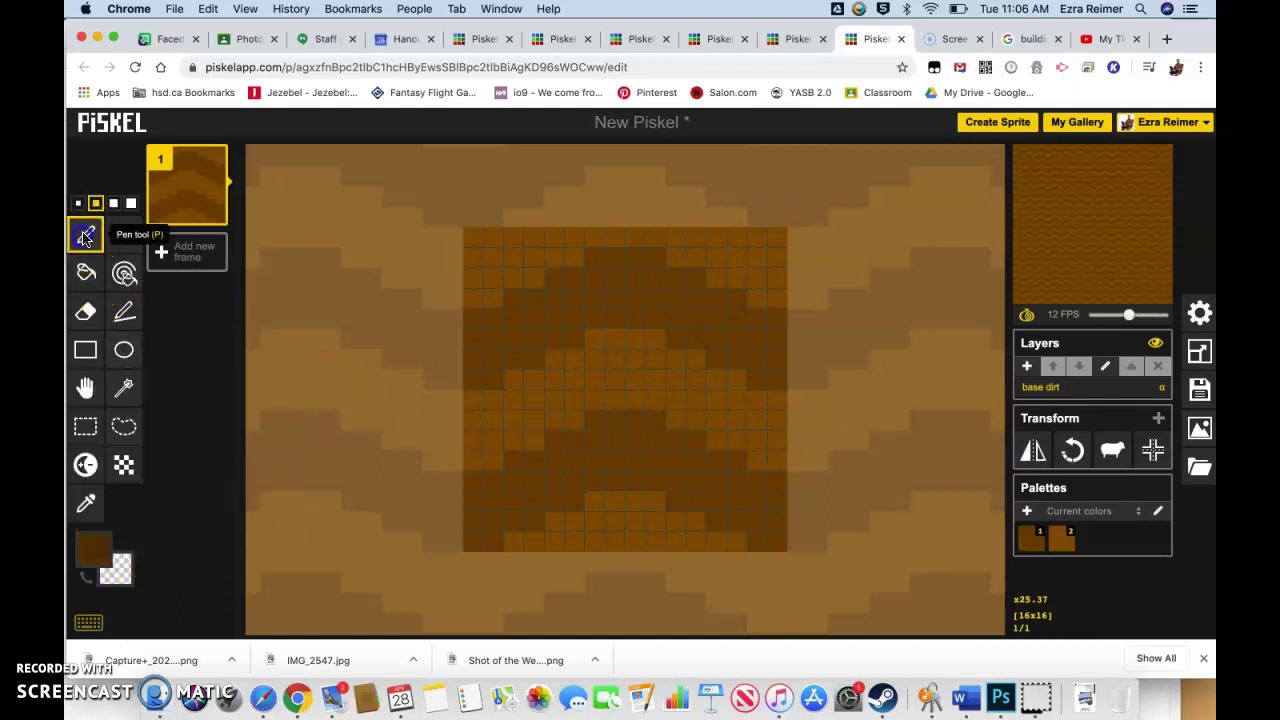
click(78, 203)
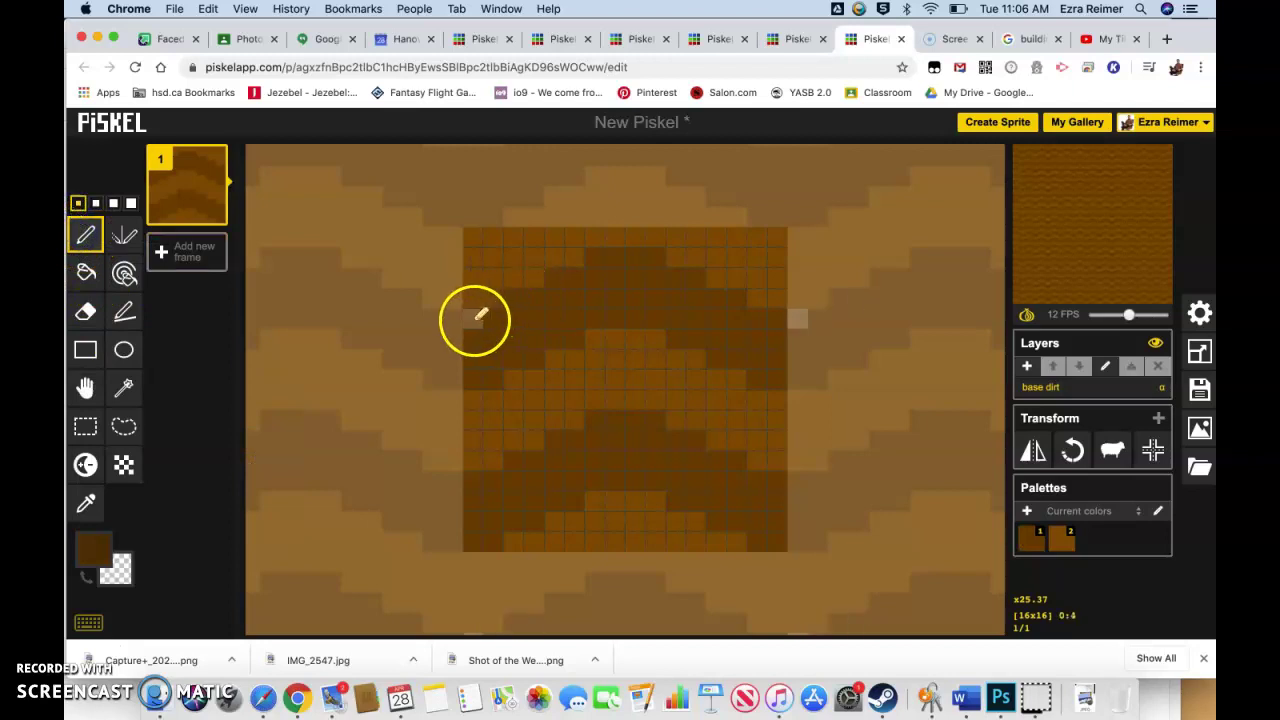
drag(472, 318, 490, 318)
click(514, 298)
click(534, 298)
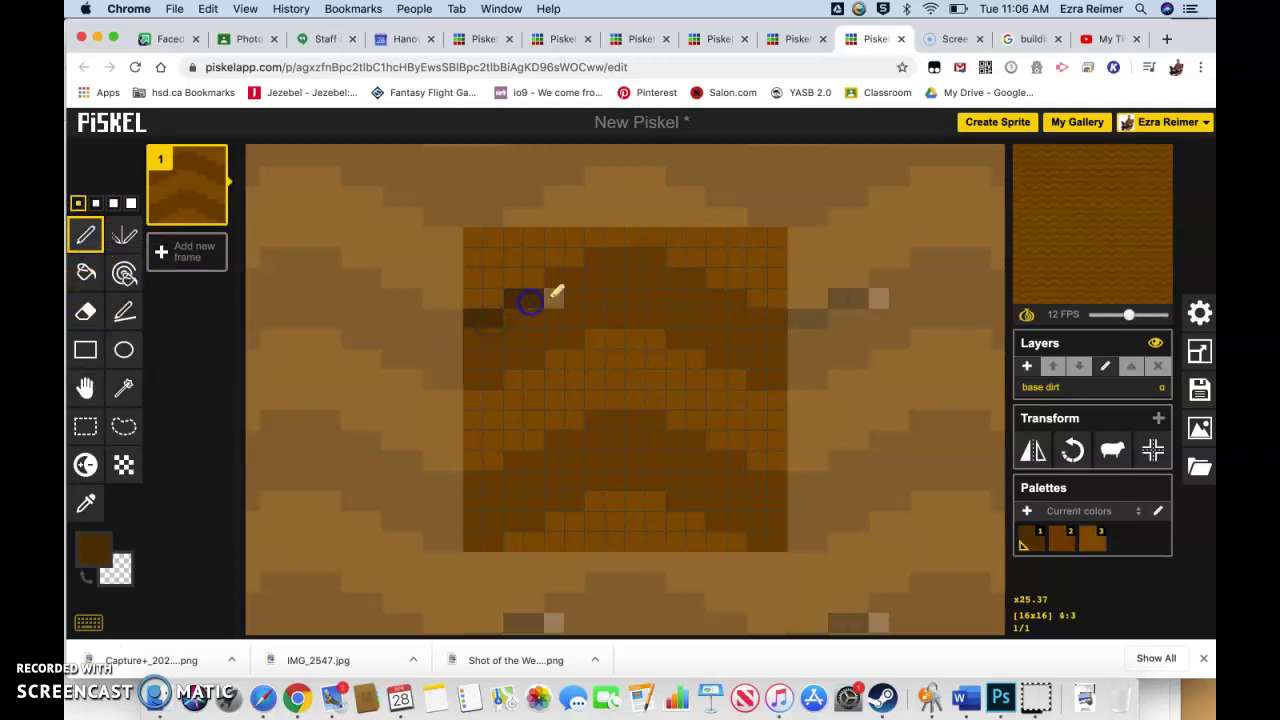
click(554, 278)
click(568, 278)
mouse_move(616, 258)
mouse_down()
mouse_move(596, 258)
mouse_move(651, 256)
mouse_up()
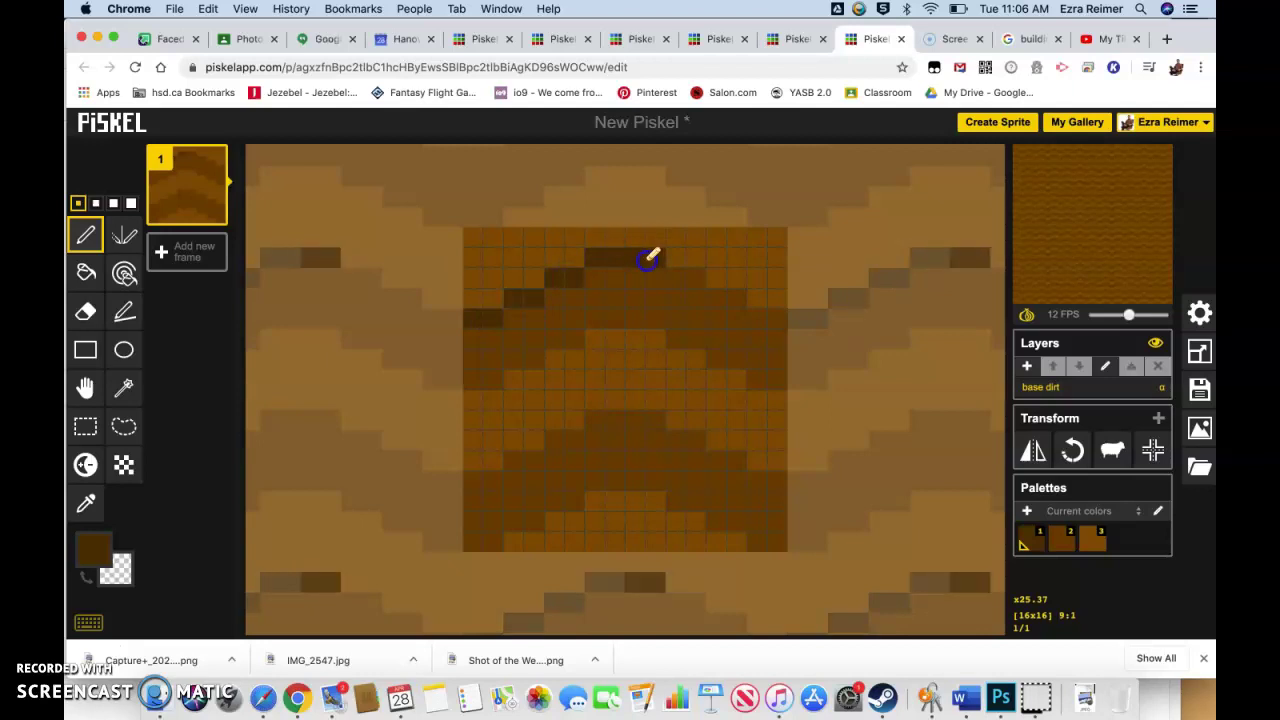
click(692, 278)
click(678, 283)
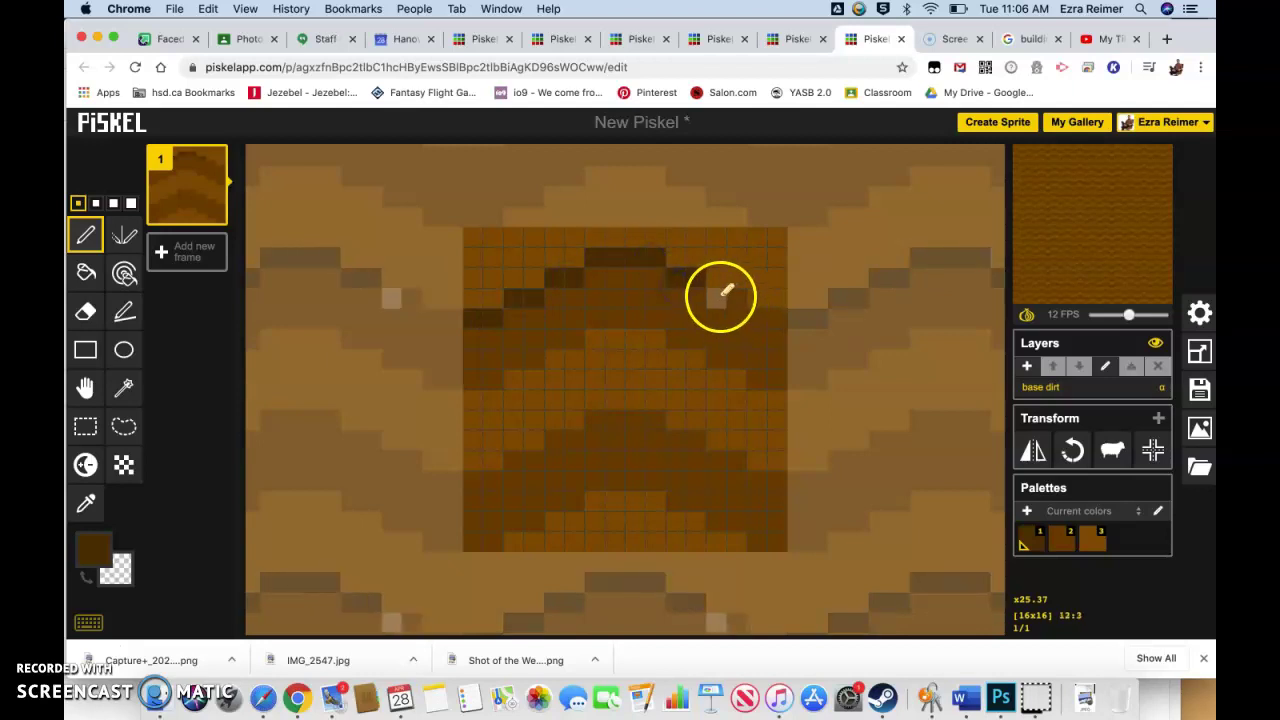
drag(720, 295, 732, 297)
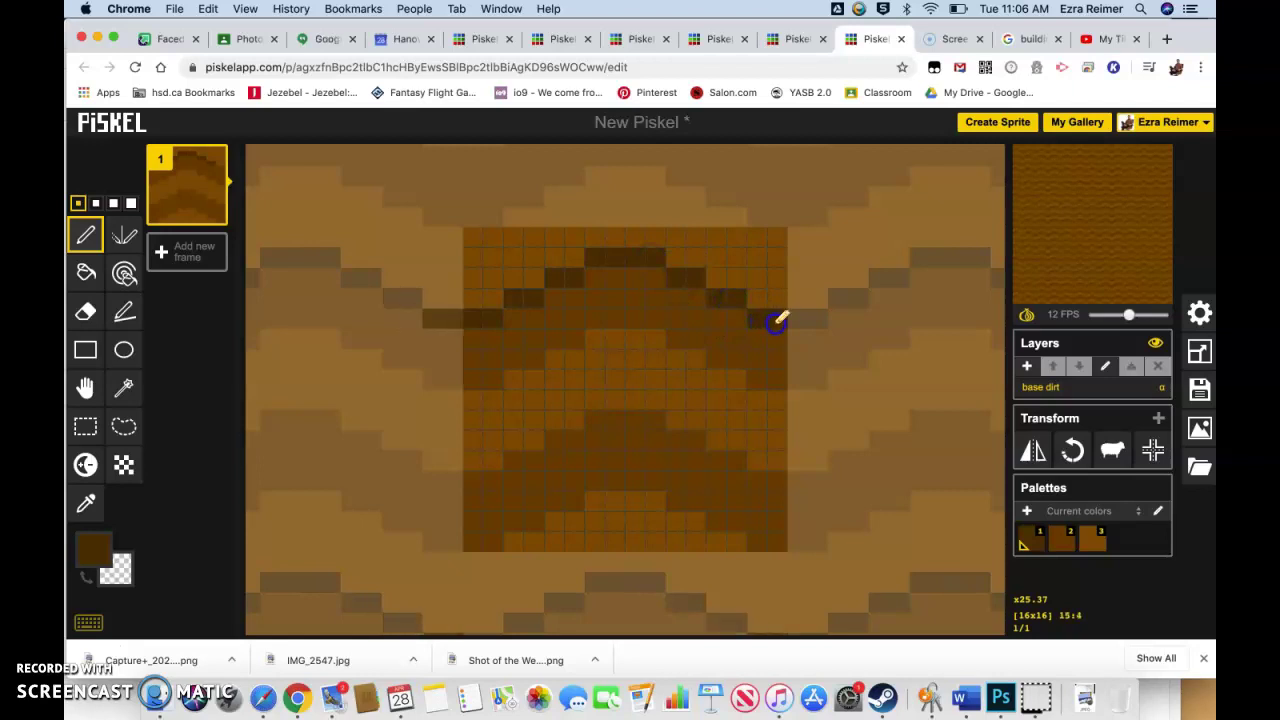
- Outline the top edge of the bottom arch in the same deepest brown and check how the repeated tiles look at a smaller scale
mouse_move(489, 480)
mouse_down()
mouse_move(572, 443)
mouse_move(597, 417)
mouse_move(651, 419)
mouse_move(763, 483)
mouse_up()
click(780, 486)
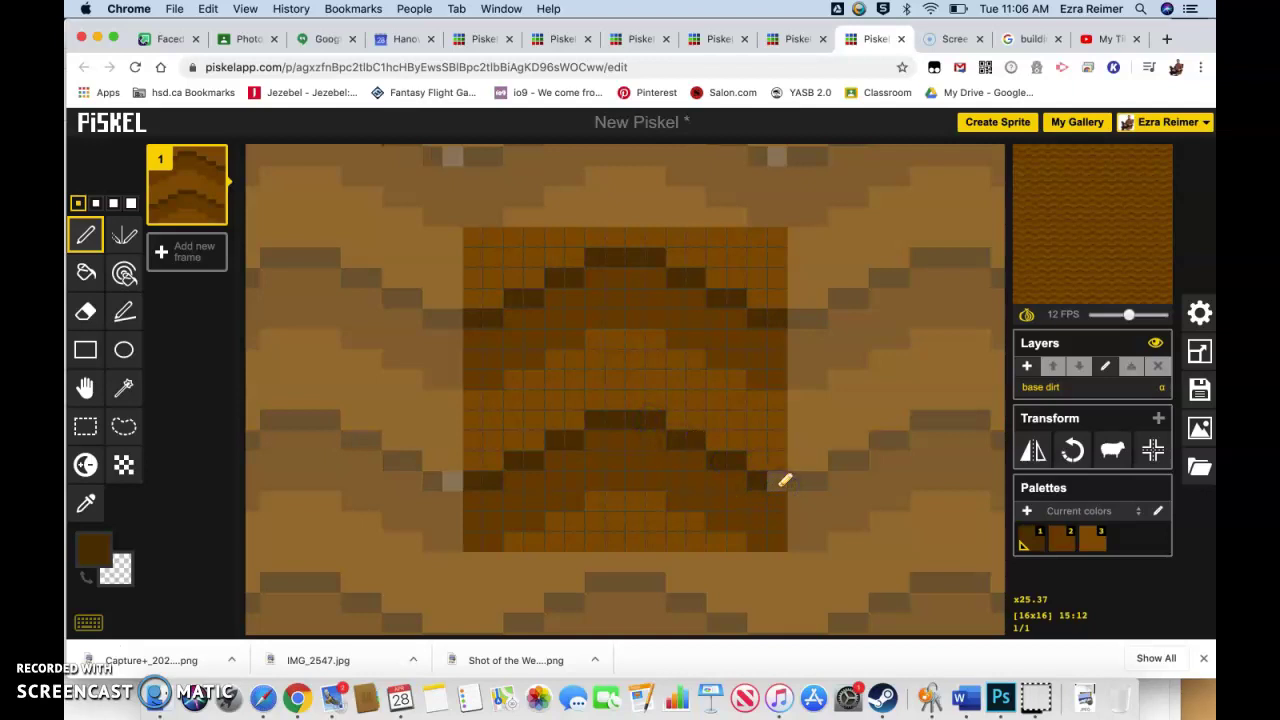
click(763, 473)
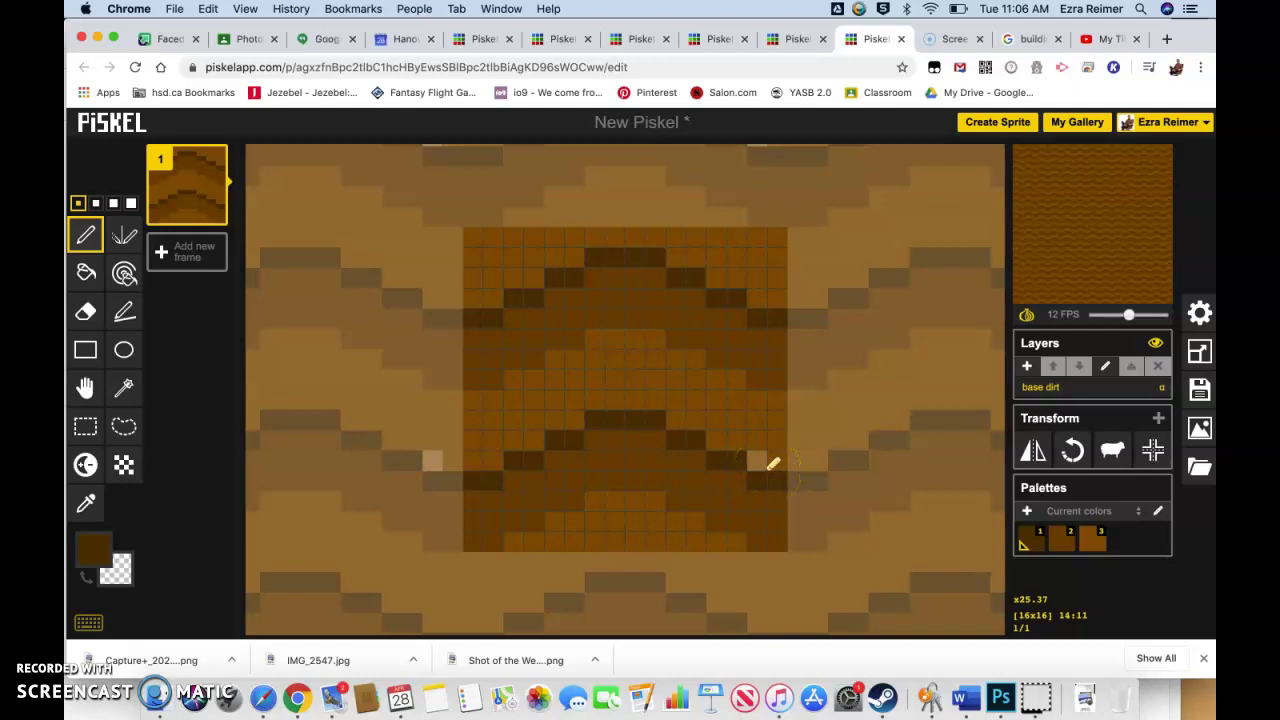
scroll(759, 462, down, 5)
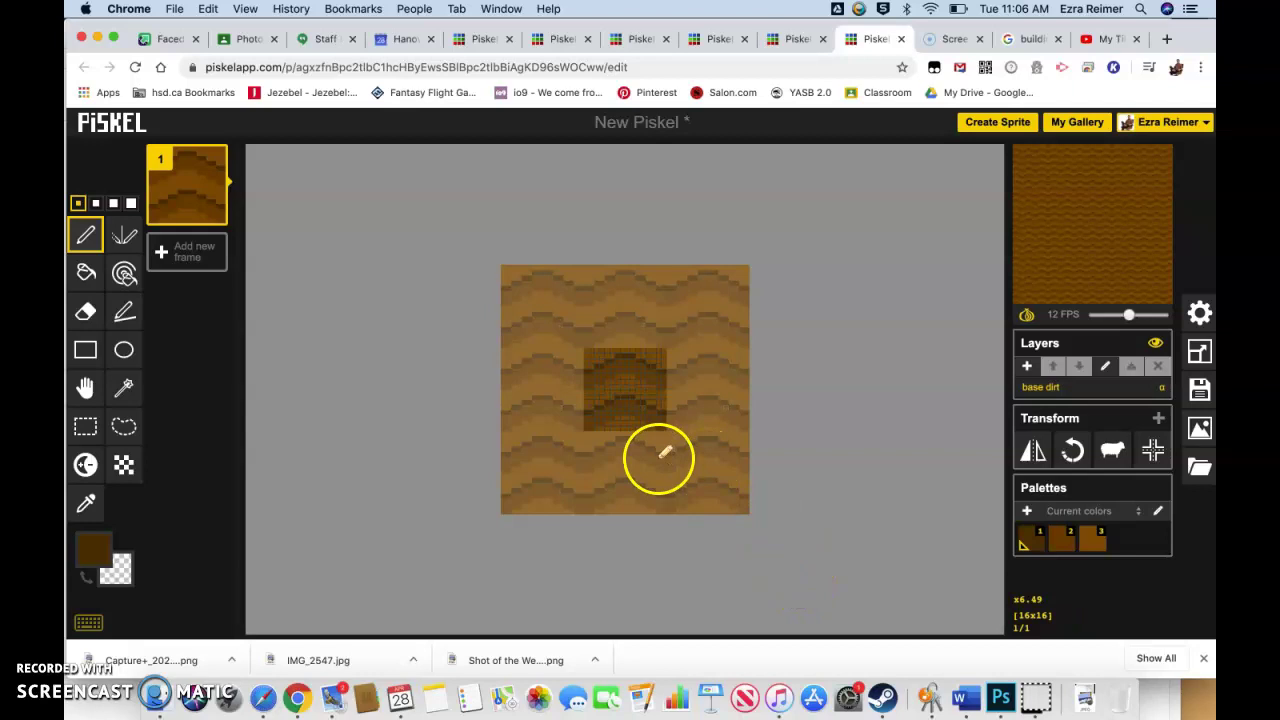
scroll(665, 454, down, 3)
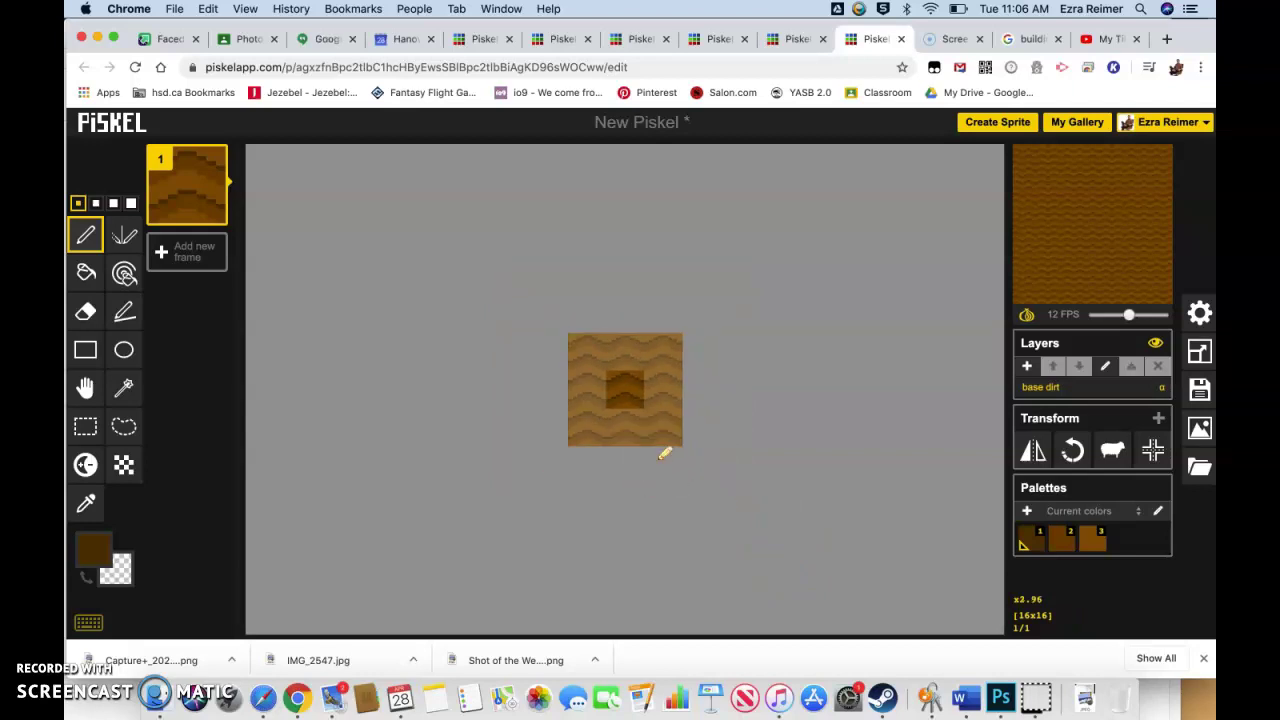
scroll(665, 454, up, 8)
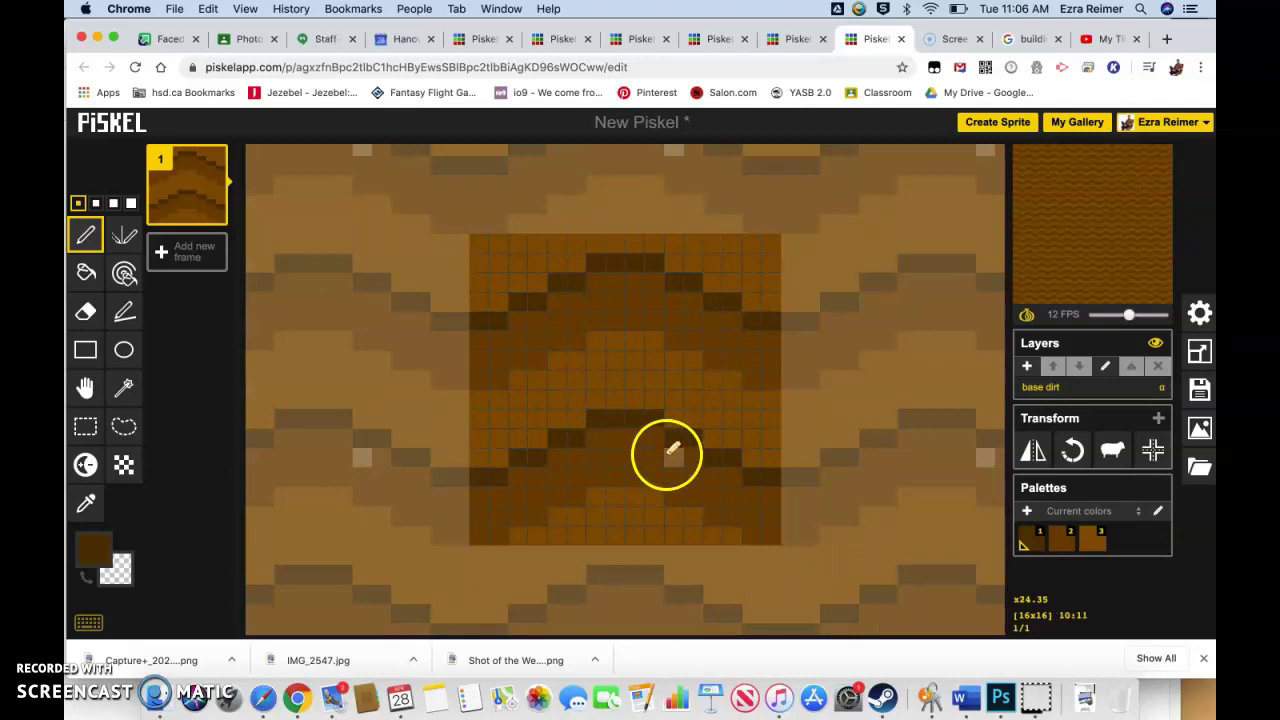
click(626, 452)
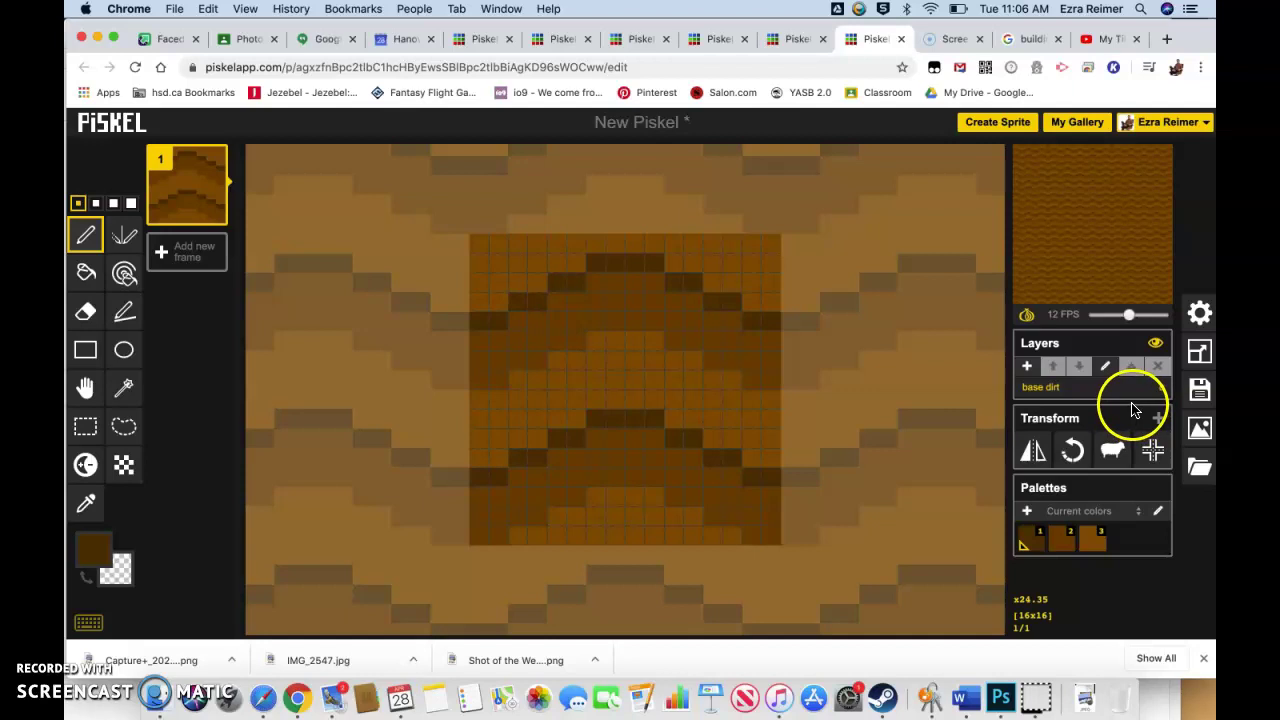
- Title the sprite "Mario Style Dirt Tile" and save it to the online gallery
click(1201, 395)
click(1071, 234)
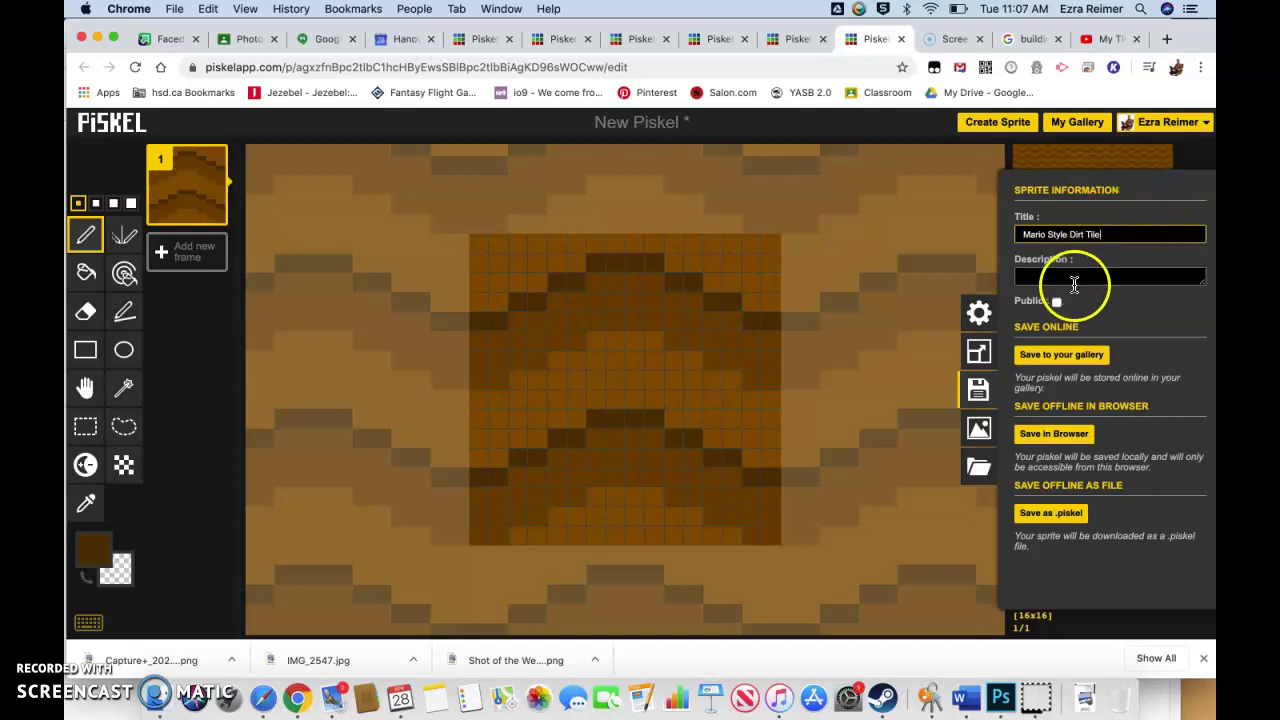
click(1080, 357)
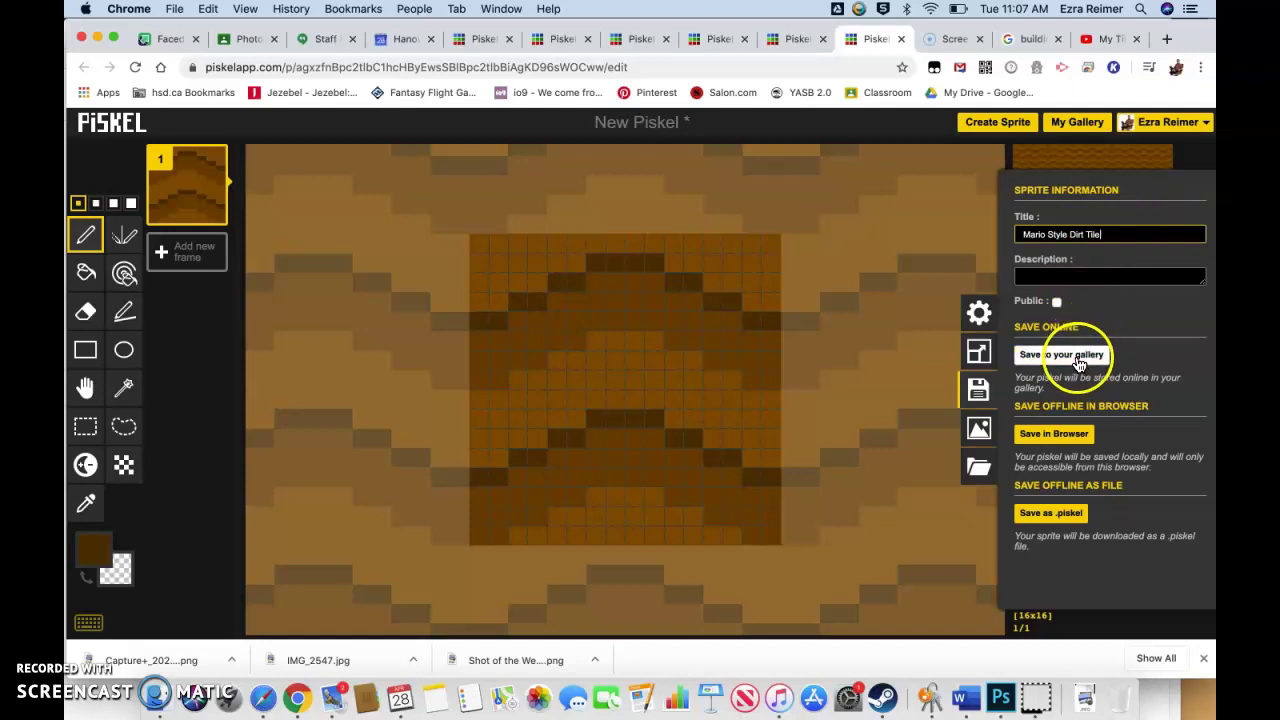